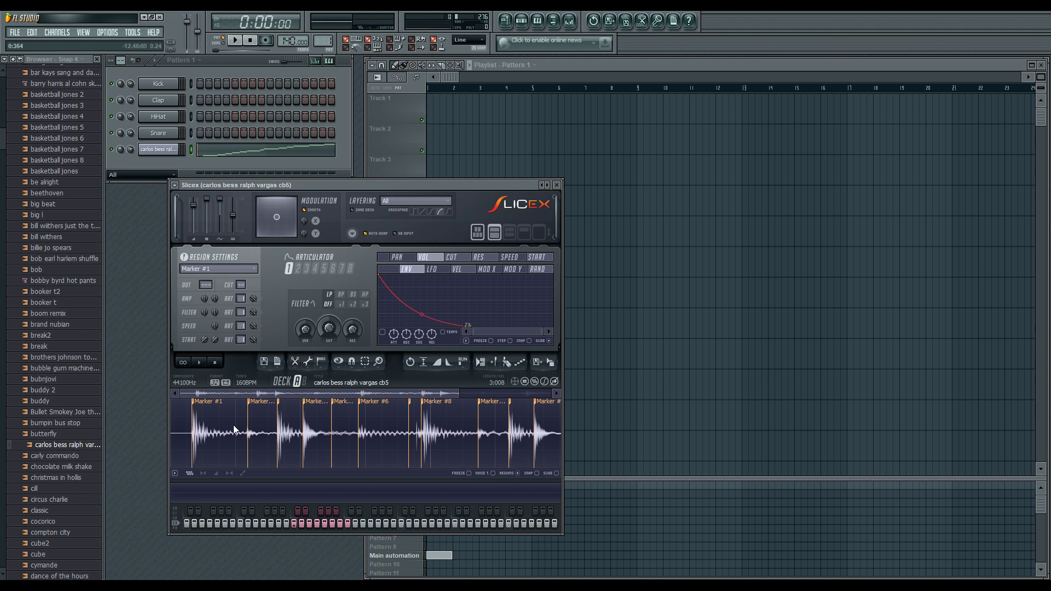
Step: Audition the opening slices of the break and delete slice marker #5, merging its audio into the Marker #4 slice
click(234, 425)
click(292, 417)
click(313, 419)
click(346, 418)
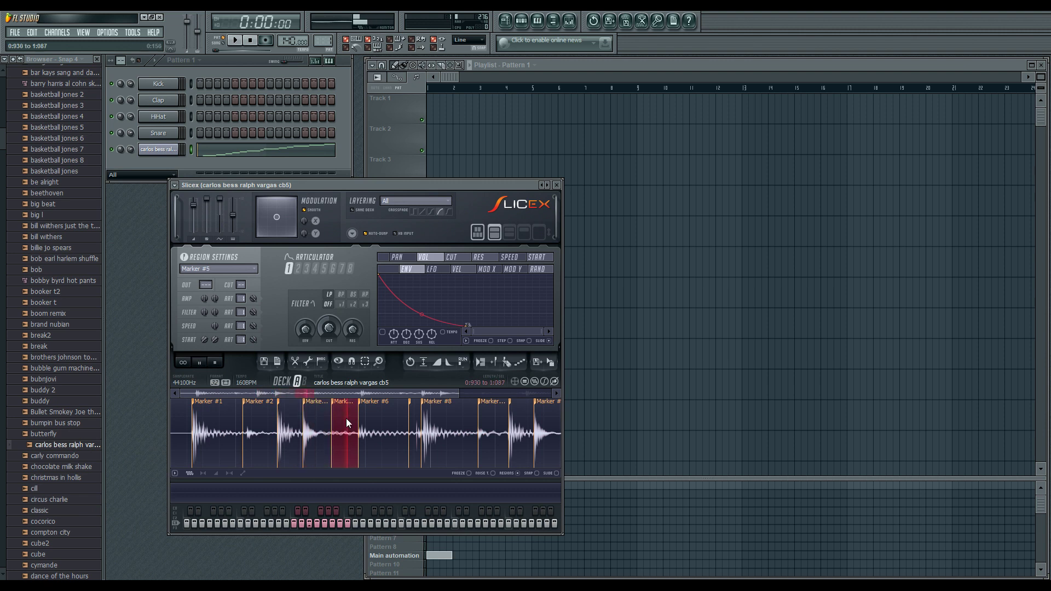
click(383, 412)
right_click(339, 410)
click(342, 416)
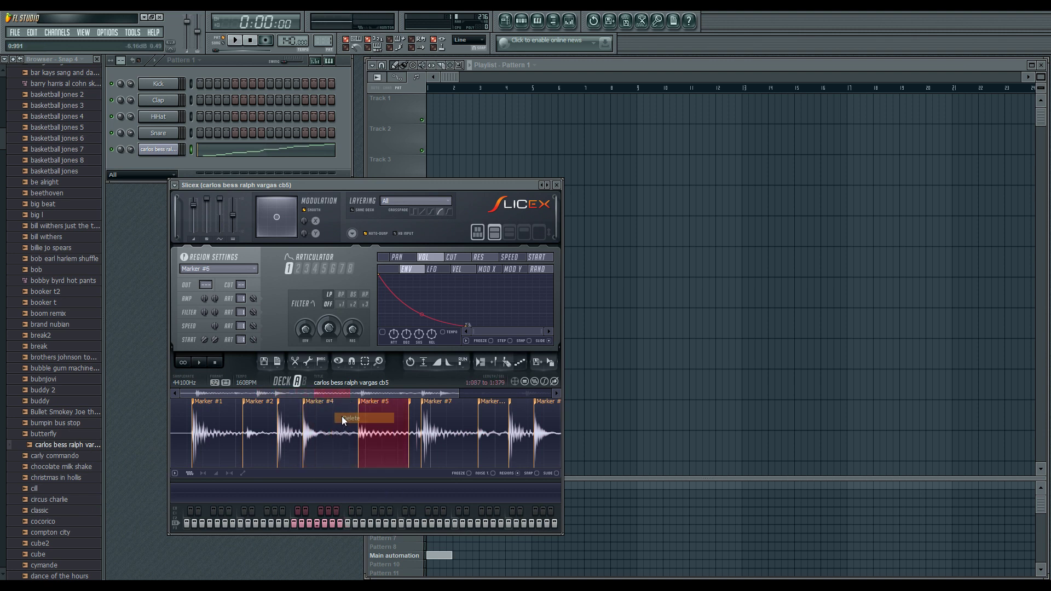
Step: Listen to the Marker #1, #4 and #5 slices in the order of a drum groove and close the slicer
click(208, 420)
click(325, 420)
click(233, 428)
click(326, 424)
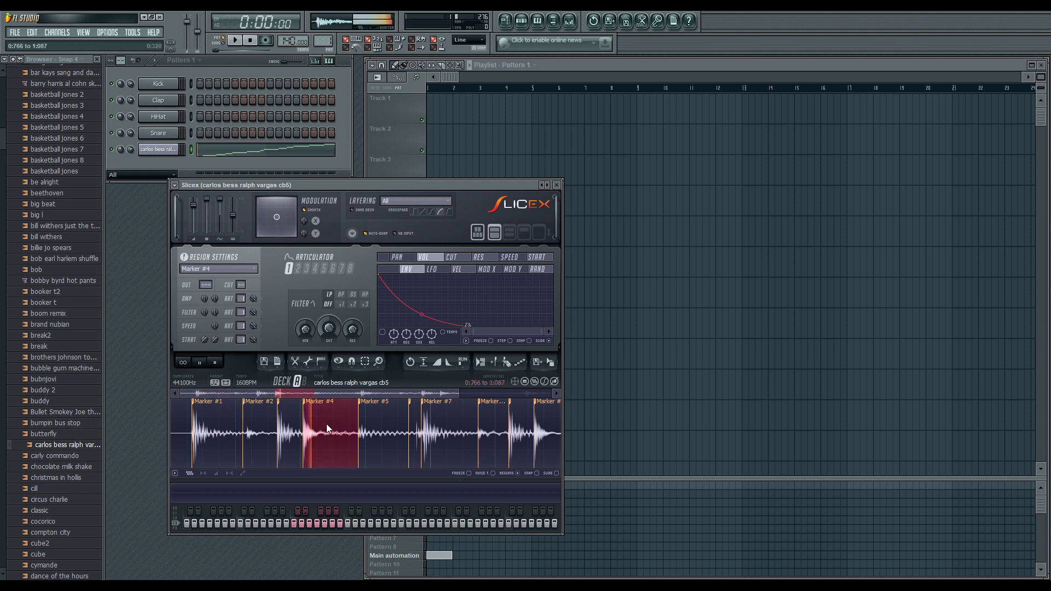
click(377, 420)
click(239, 427)
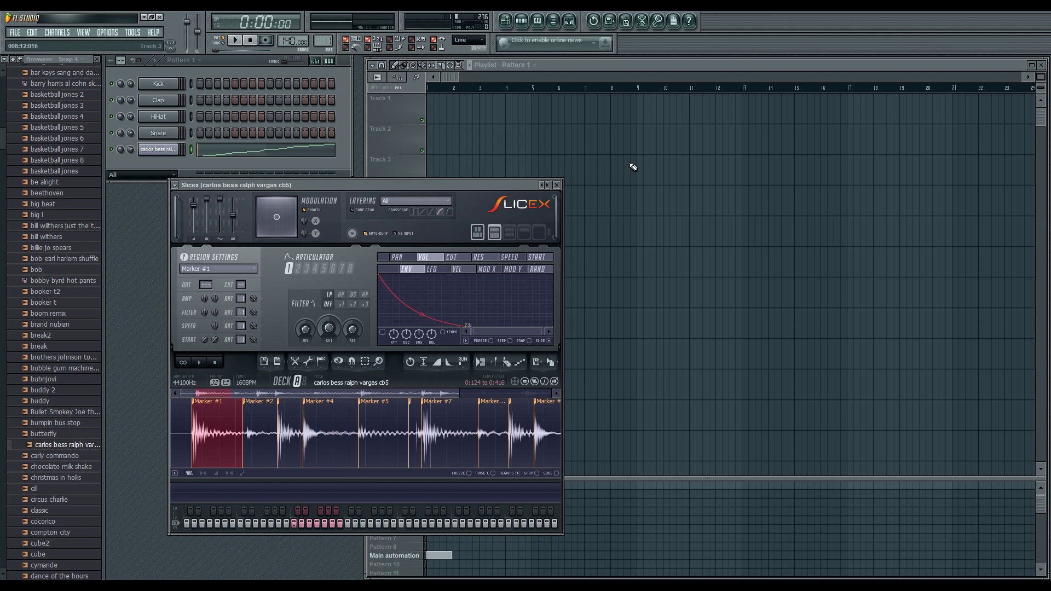
click(557, 186)
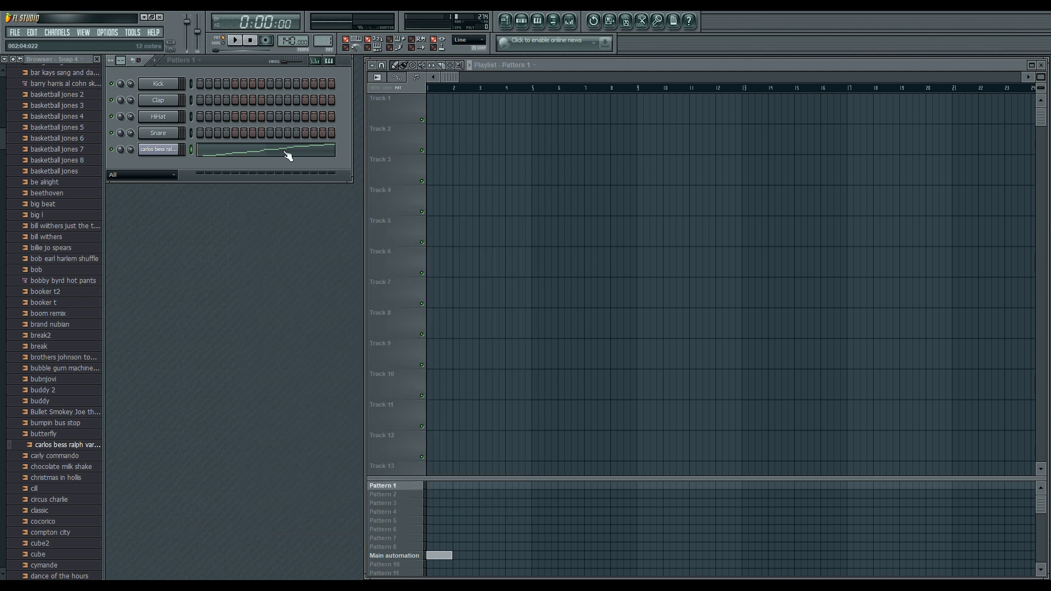
Step: Open the sliced break's notes in the piano roll and delete all of them
click(287, 155)
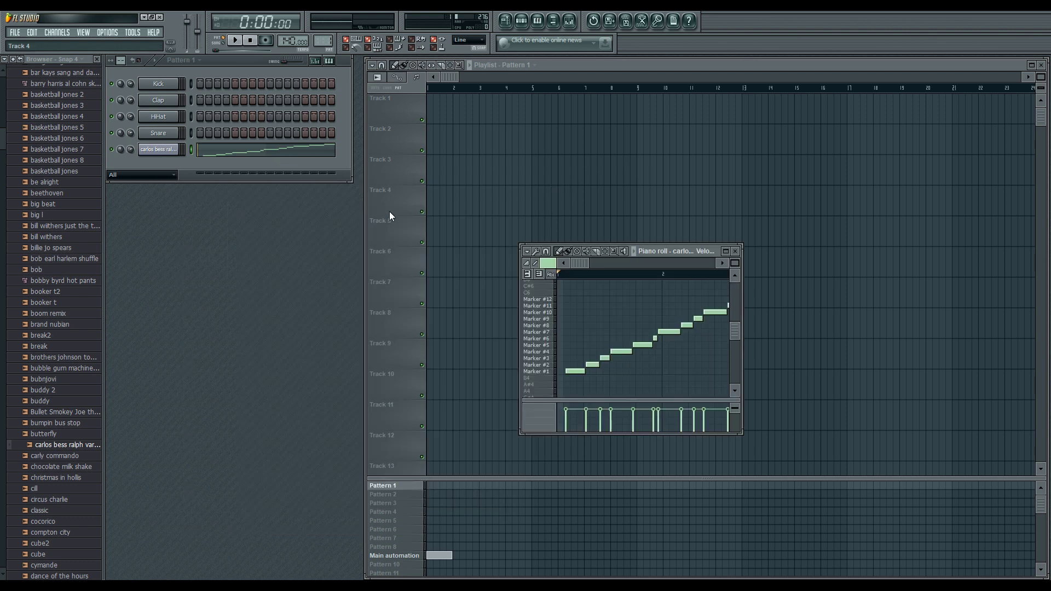
key(ctrl+a)
key(Delete)
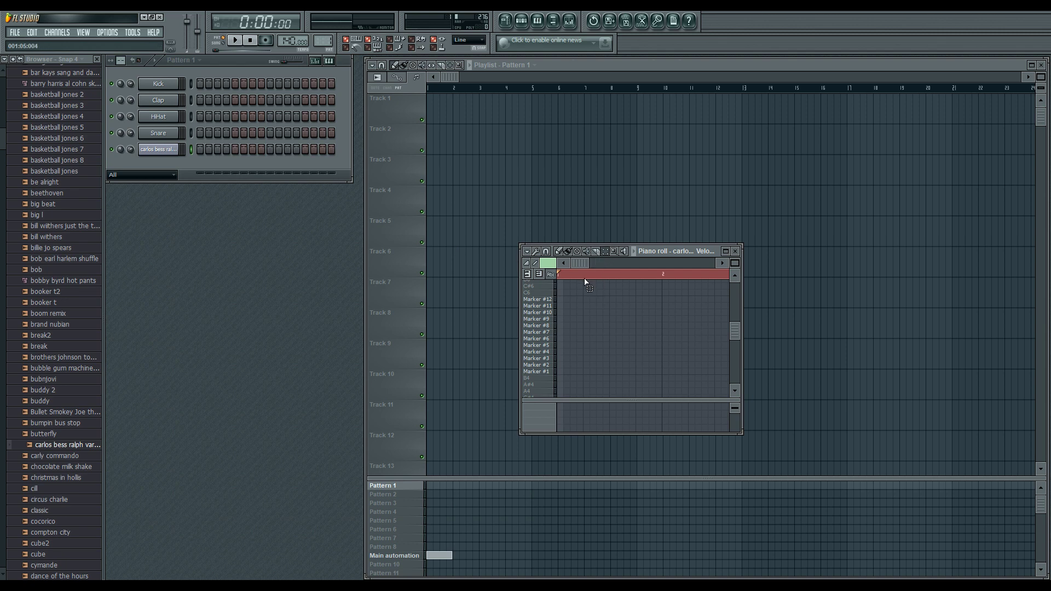
ctrl+click(584, 281)
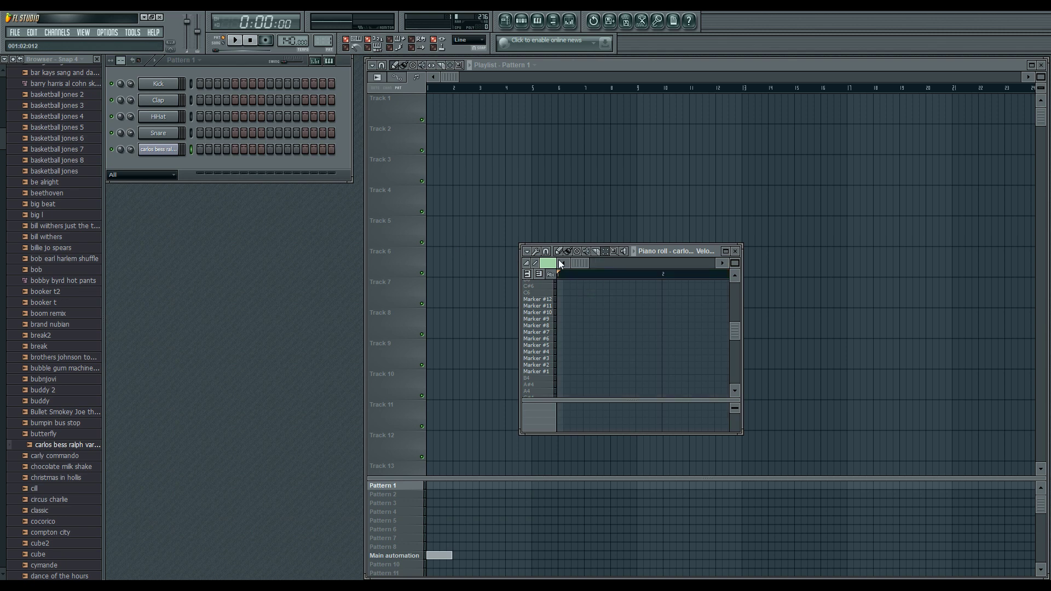
Step: Draw the bar 1 drum pattern: Marker #1 on steps 1, 9 and 11, Marker #4 on 5 and 13, Marker #5 on 7 and 15
click(561, 372)
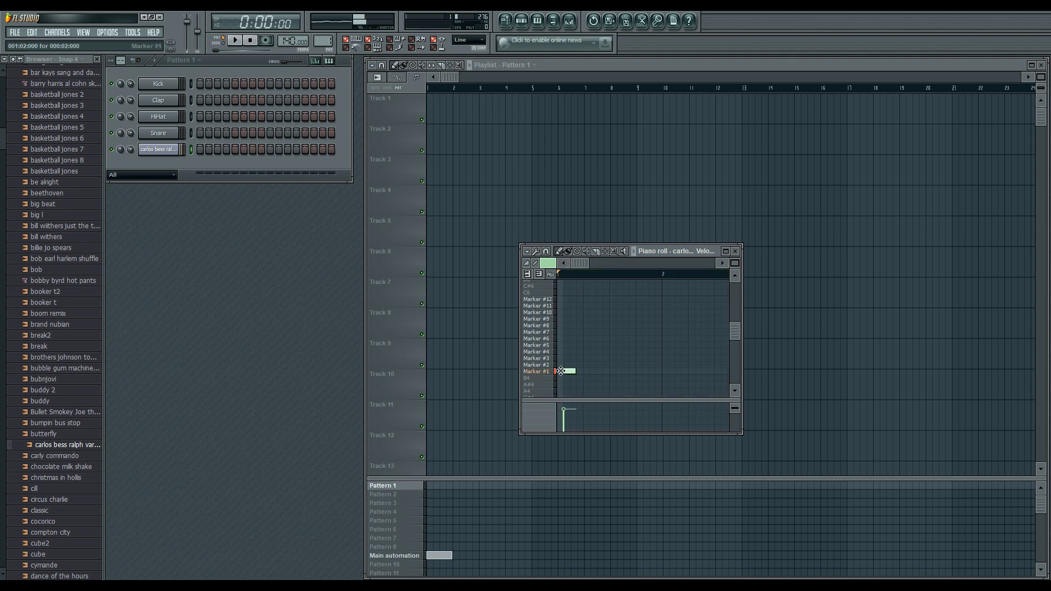
drag(549, 366, 588, 352)
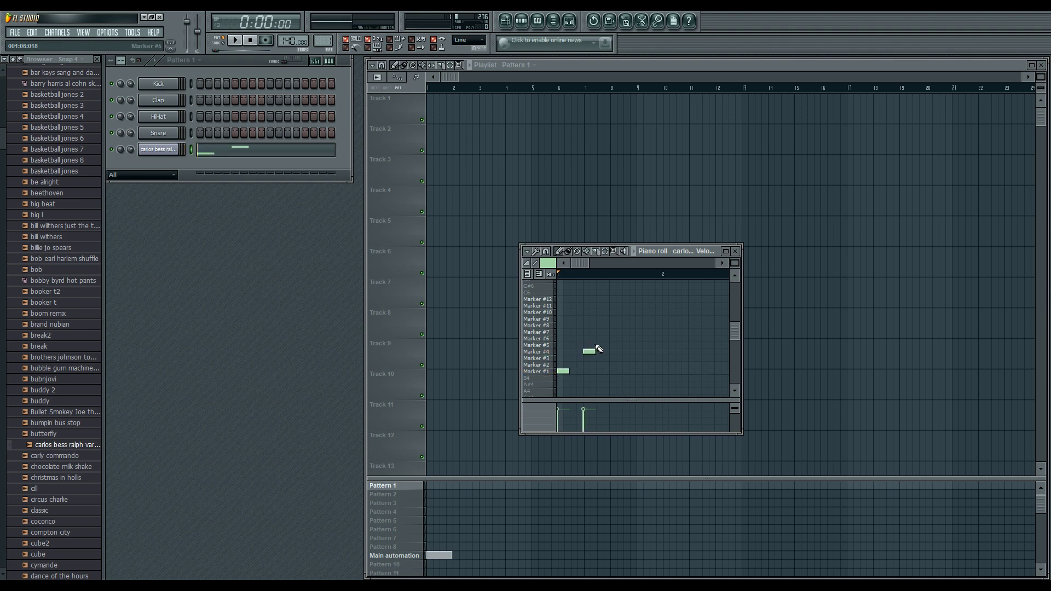
click(597, 345)
click(614, 372)
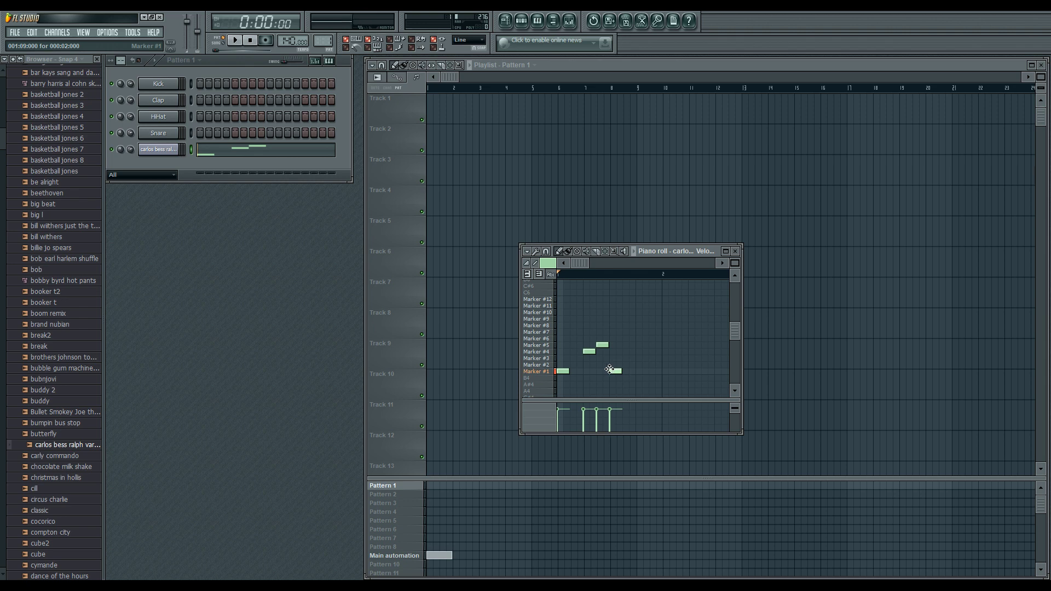
click(628, 371)
key(space)
click(641, 352)
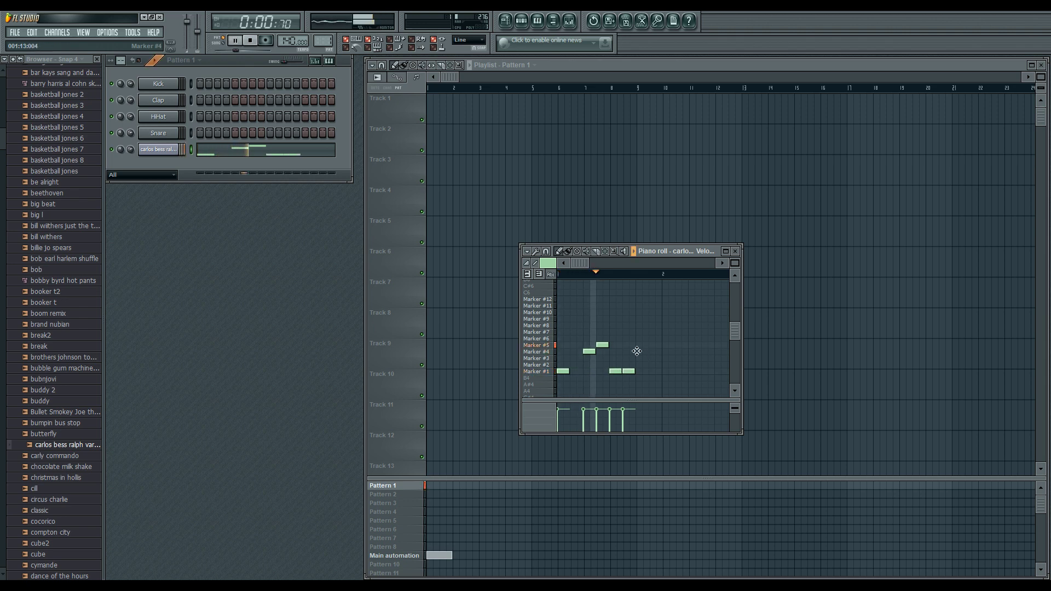
click(654, 346)
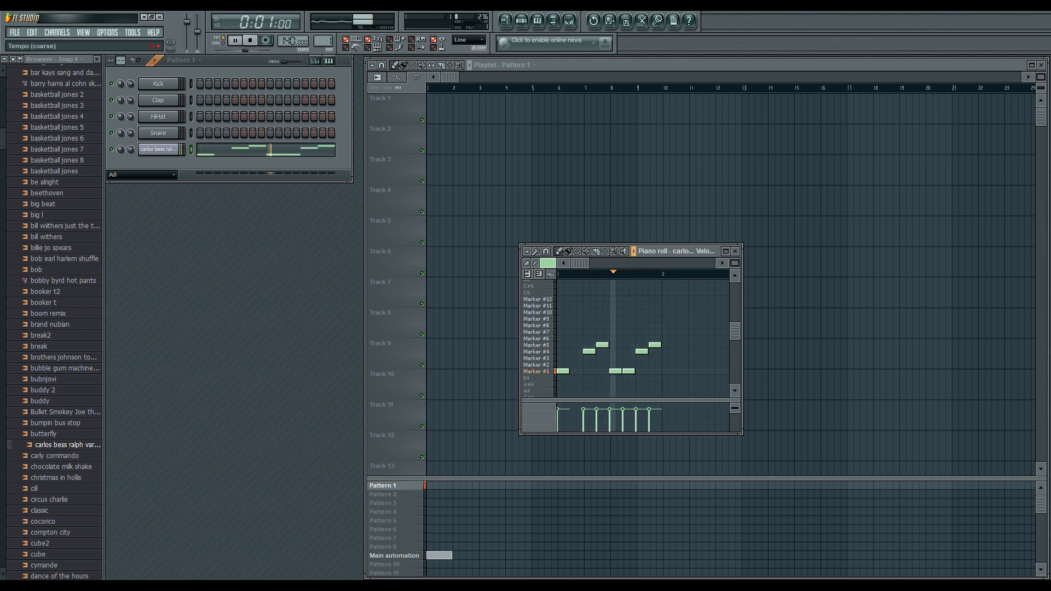
Step: Set the project tempo to 93 BPM
mouse_move(287, 41)
mouse_down()
mouse_move(287, 67)
mouse_move(287, 41)
mouse_up()
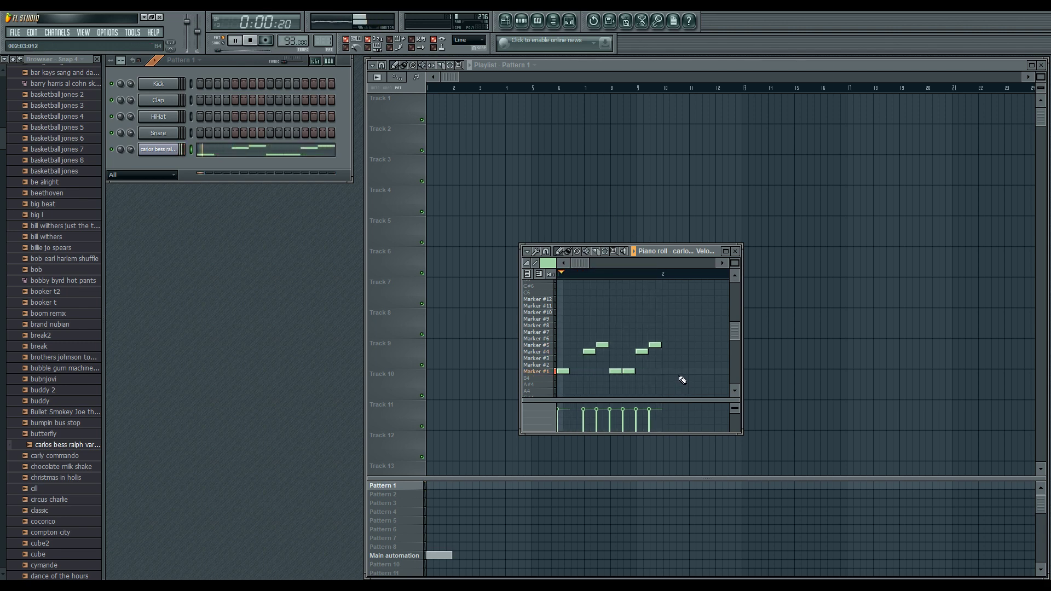
Step: Add Marker #1 on bar 1 step 15; in bar 2 place Marker #1 on 3, 9, 11, Marker #4 on 5, 13, Marker #5 on 7, 15
click(655, 371)
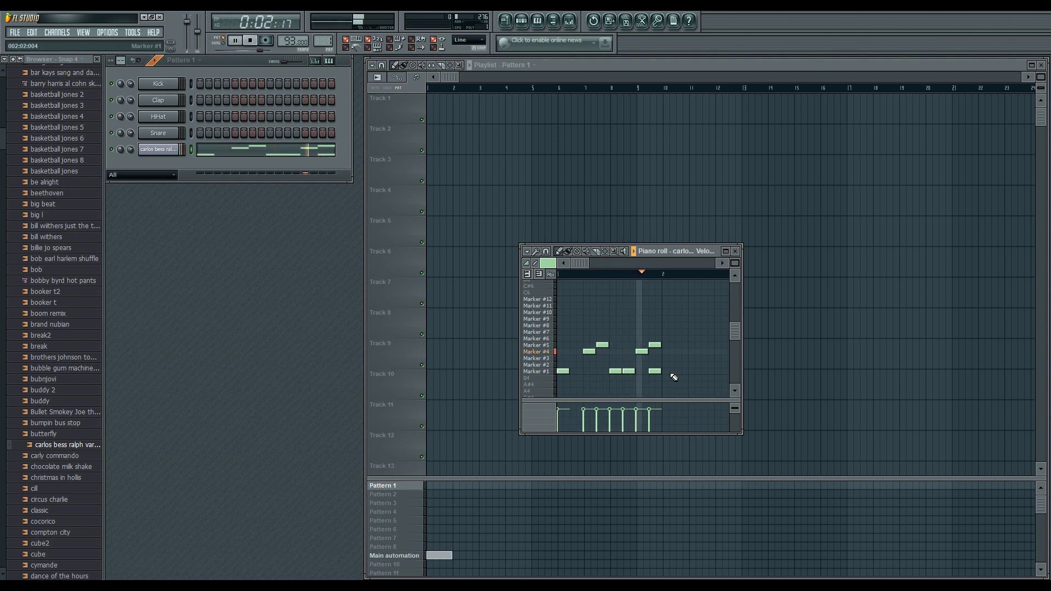
click(679, 371)
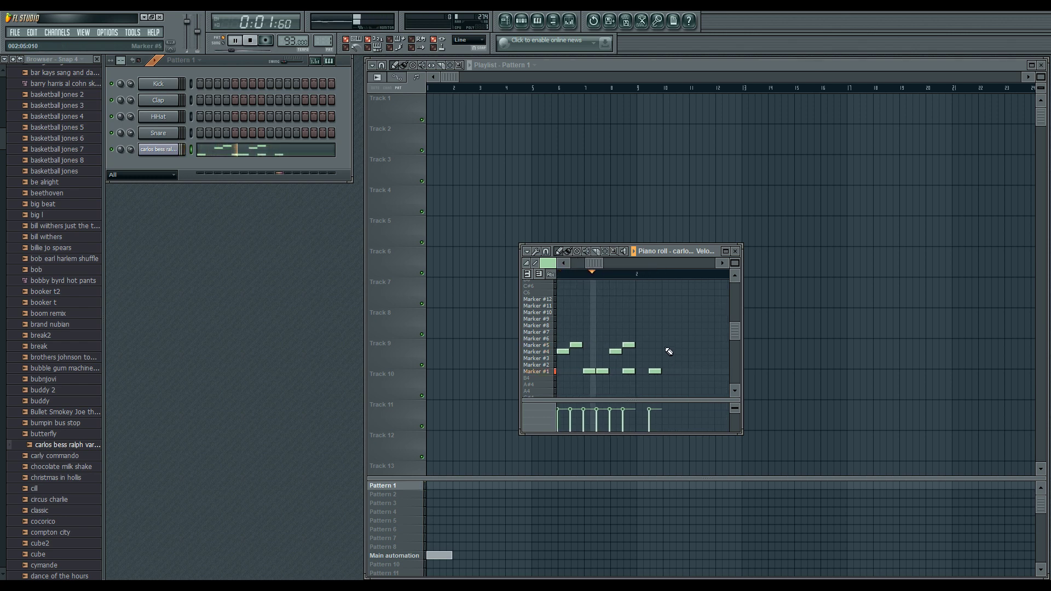
click(666, 353)
click(668, 345)
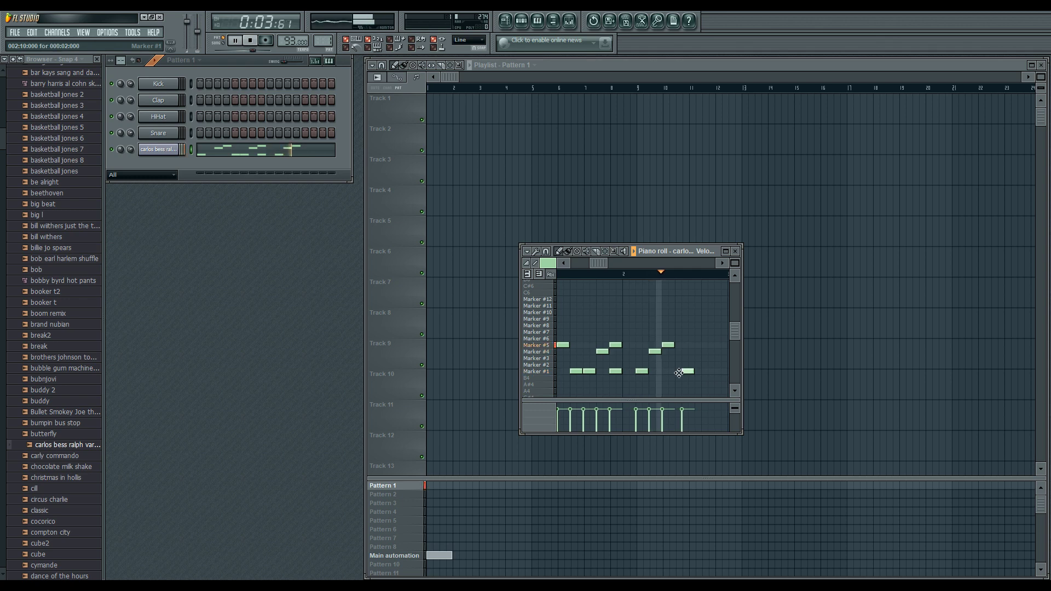
click(688, 371)
drag(688, 372, 682, 371)
click(693, 371)
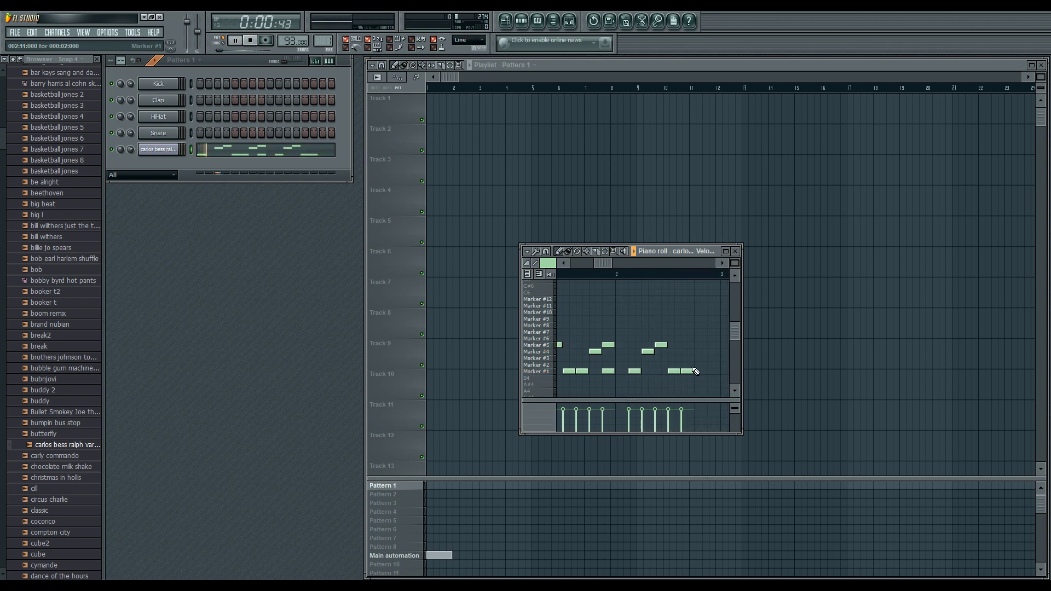
click(678, 352)
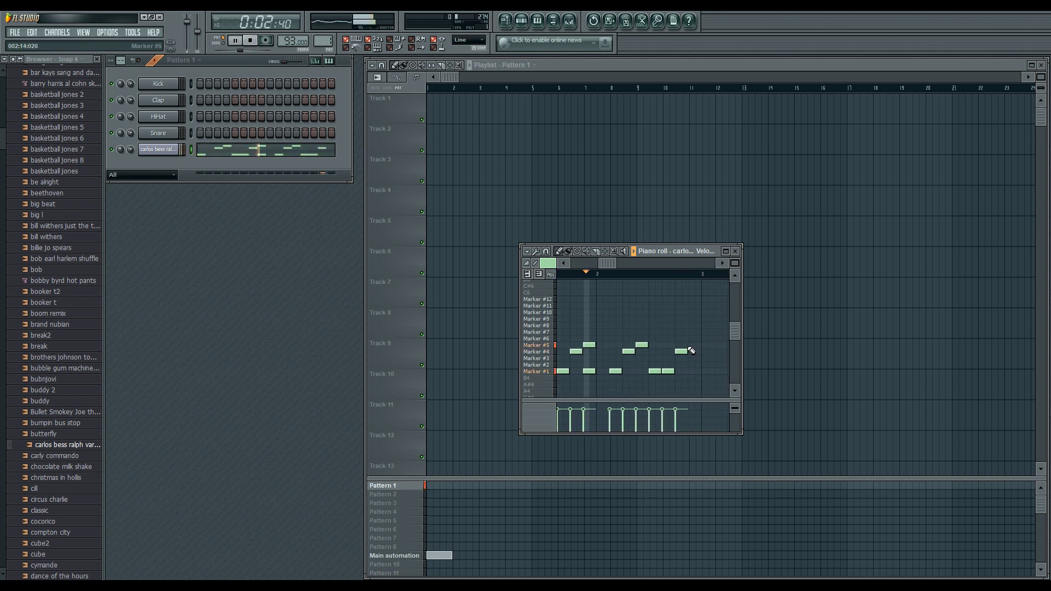
click(691, 346)
click(735, 251)
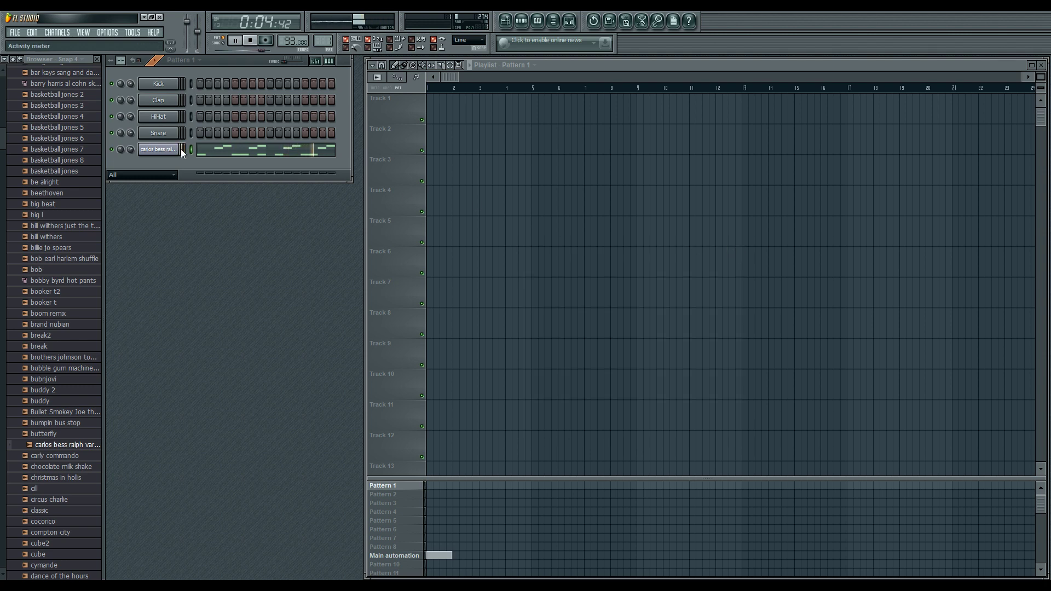
Step: Move slice marker #2 slightly earlier in the slicer so that the Marker #1 slice ends at 0:404
click(166, 152)
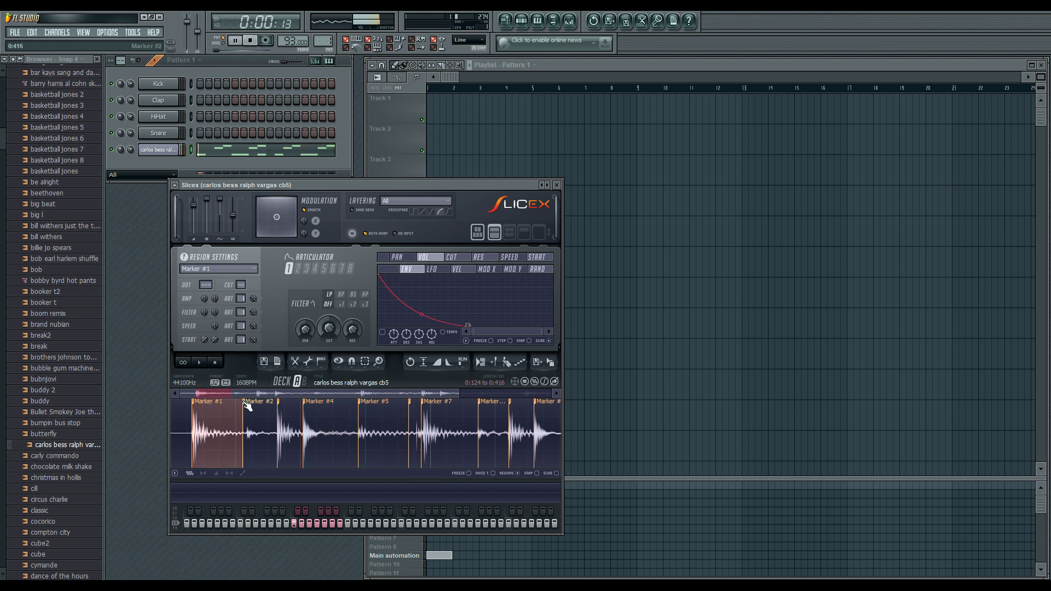
drag(244, 404, 243, 404)
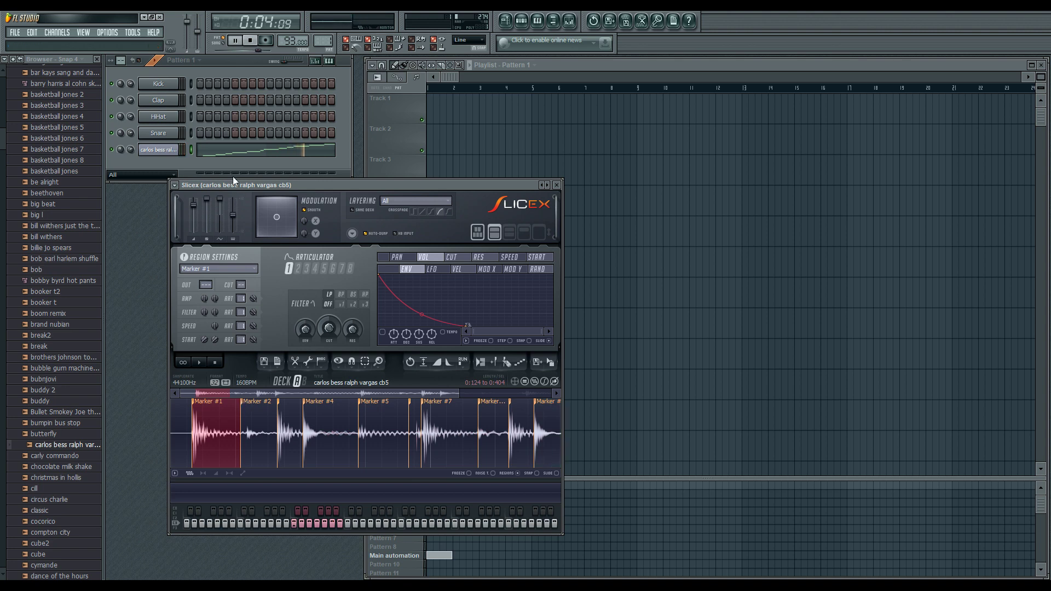
Step: Delete every note from the sliced break's piano roll
click(252, 148)
key(ctrl+a)
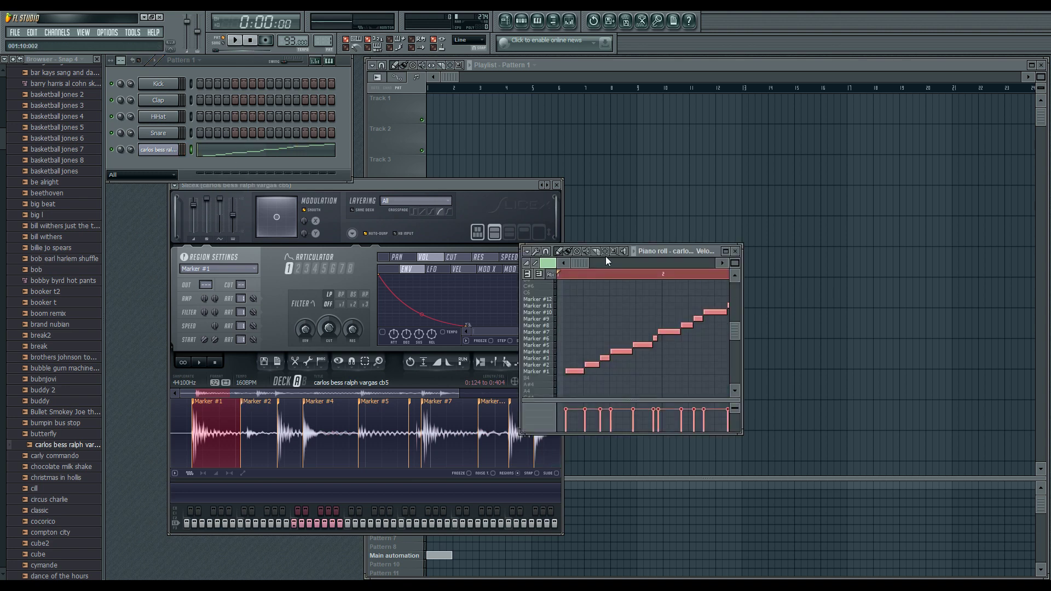
key(Delete)
click(587, 274)
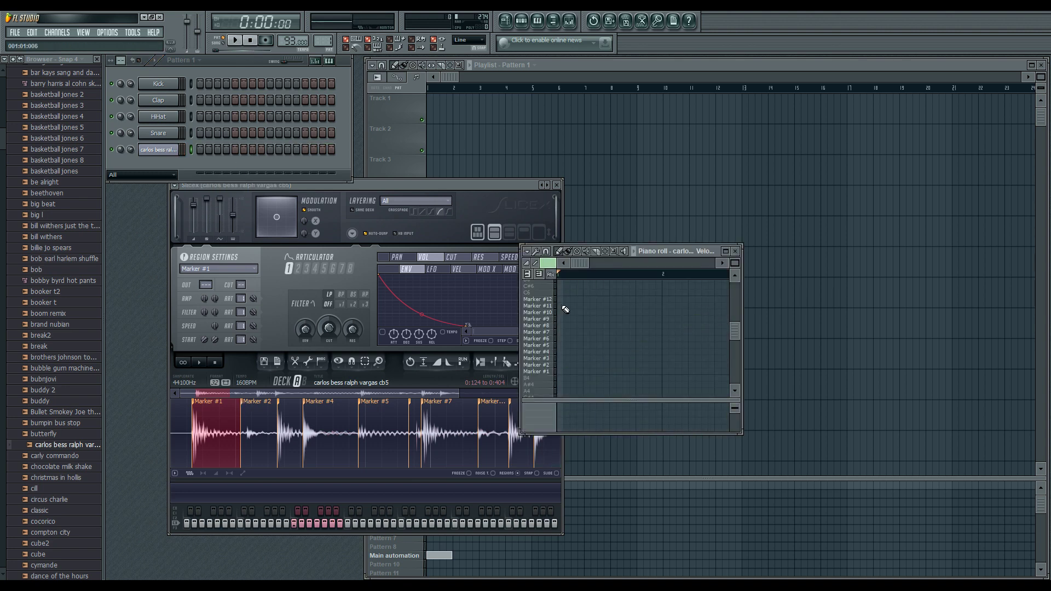
Step: Draw Marker #1 notes on steps 1, 9, 11 and 15 of bar 1 and steps 3, 9 and 11 of bar 2
click(558, 373)
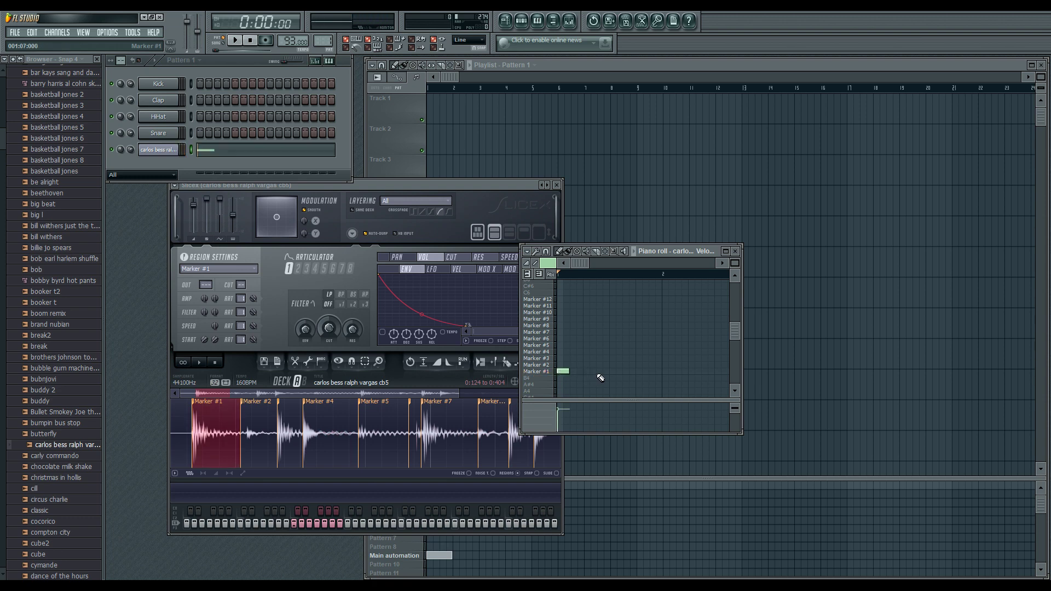
click(624, 372)
click(678, 372)
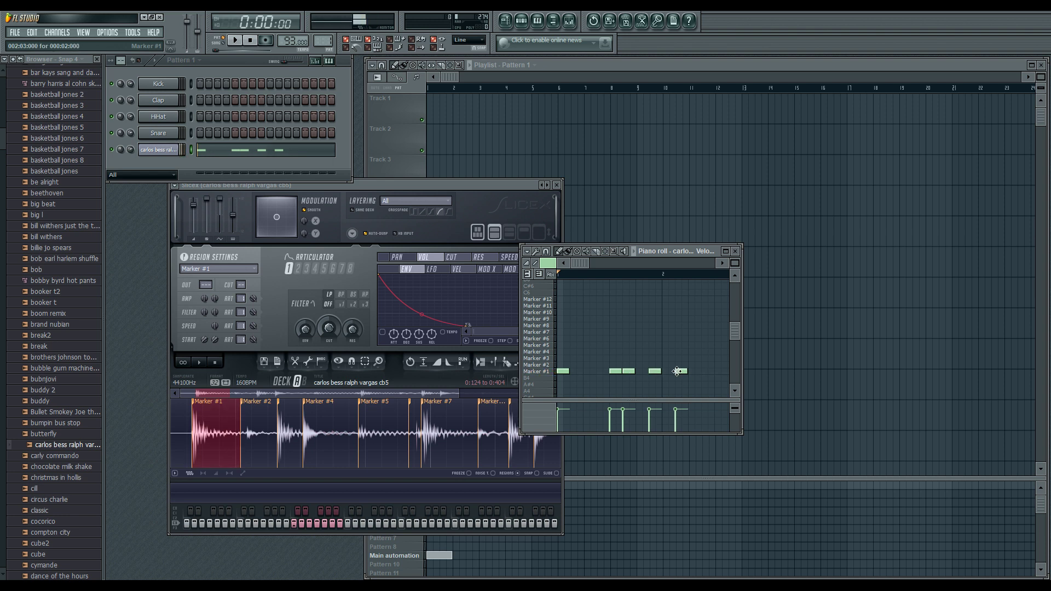
scroll(712, 376, right, 2)
click(690, 371)
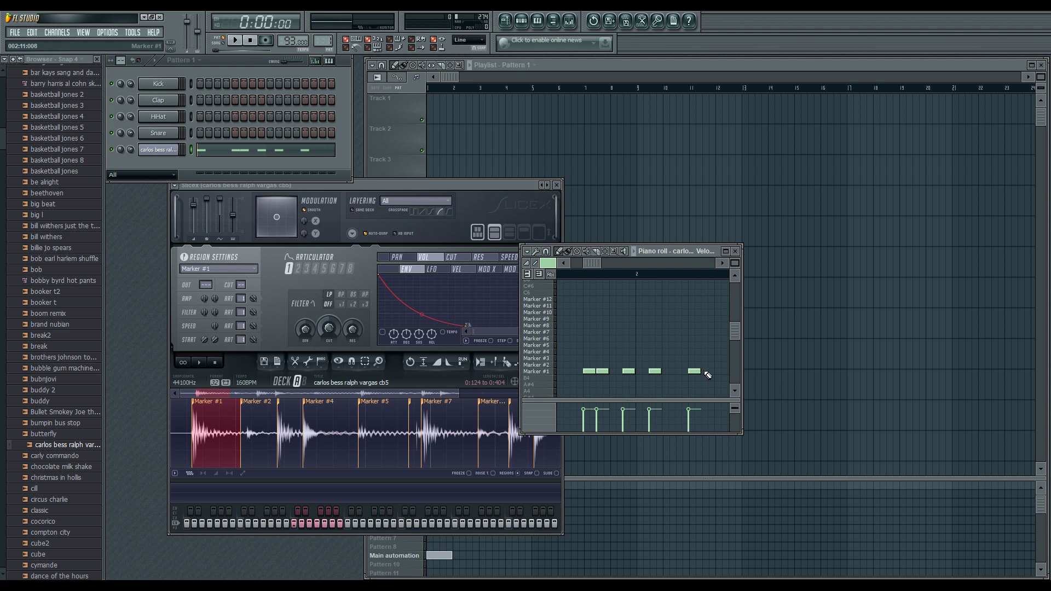
scroll(669, 352, left, 2)
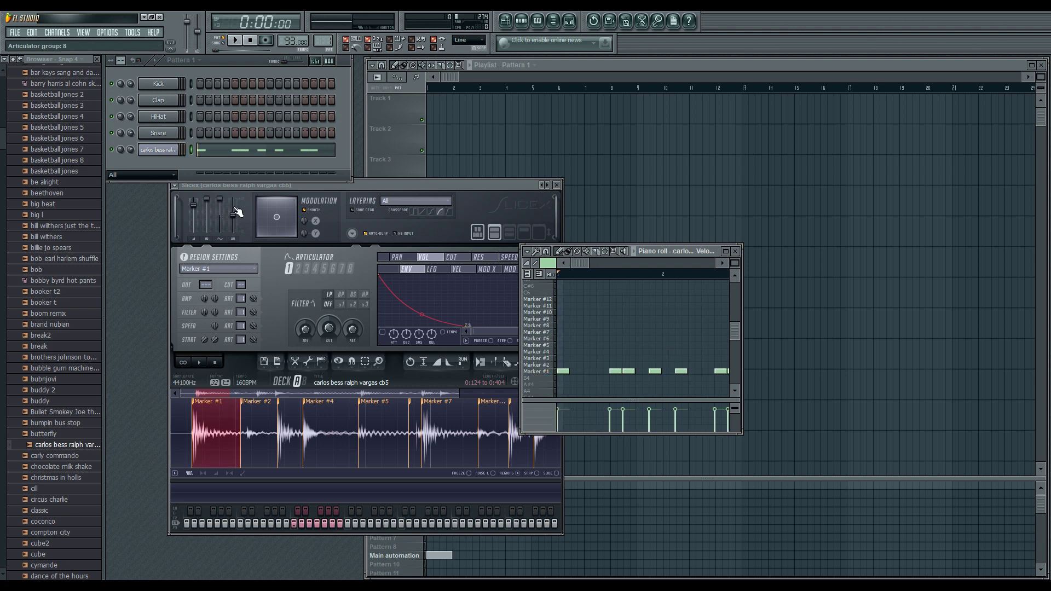
Step: Clone the carlos bess ralph vargas cb5 channel and open the clone's empty piano roll
right_click(158, 154)
click(215, 273)
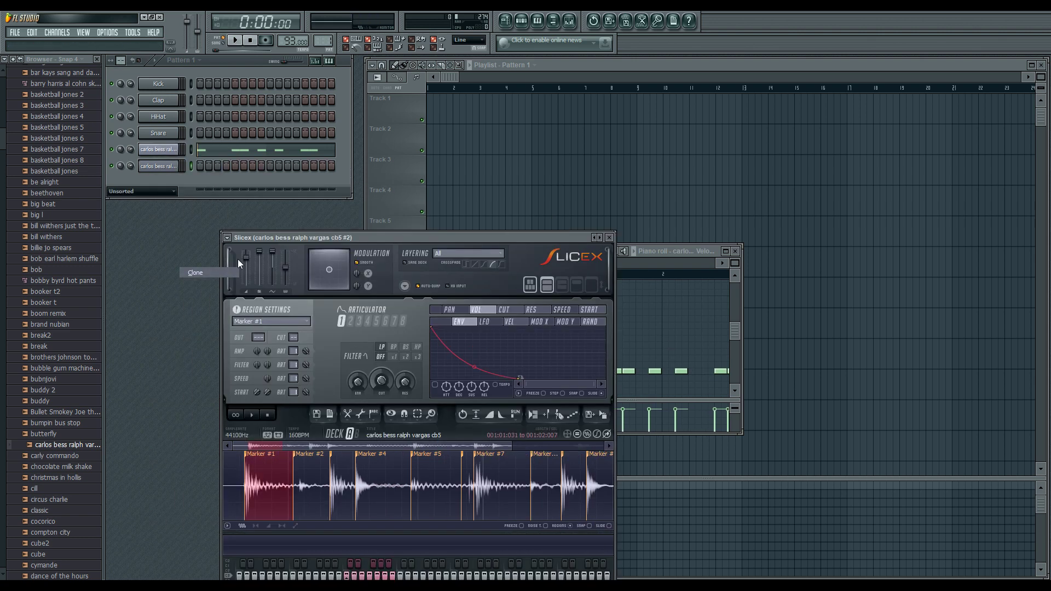
key(space)
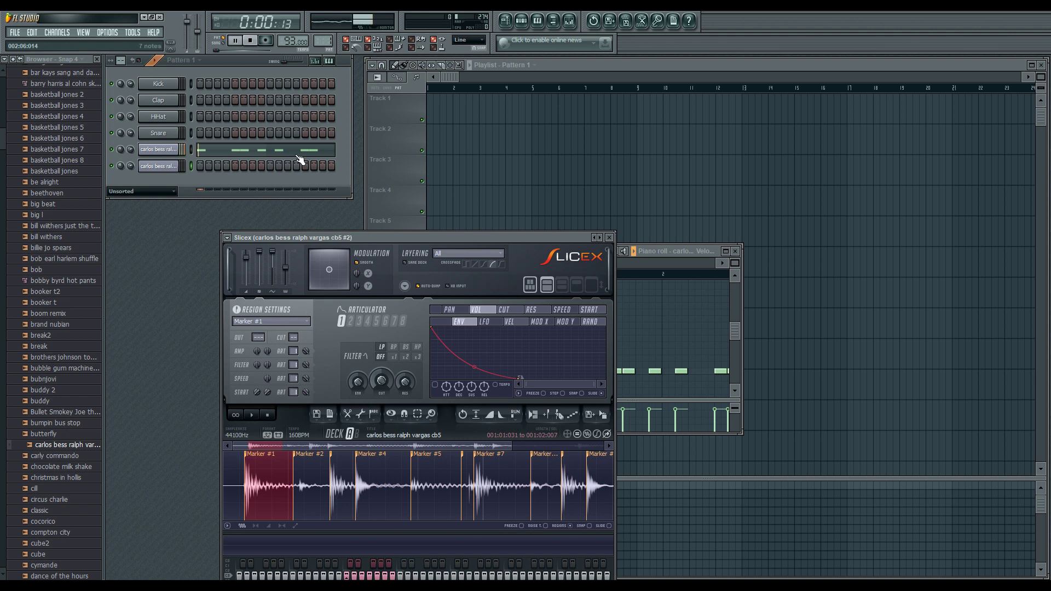
click(539, 22)
click(538, 21)
click(539, 22)
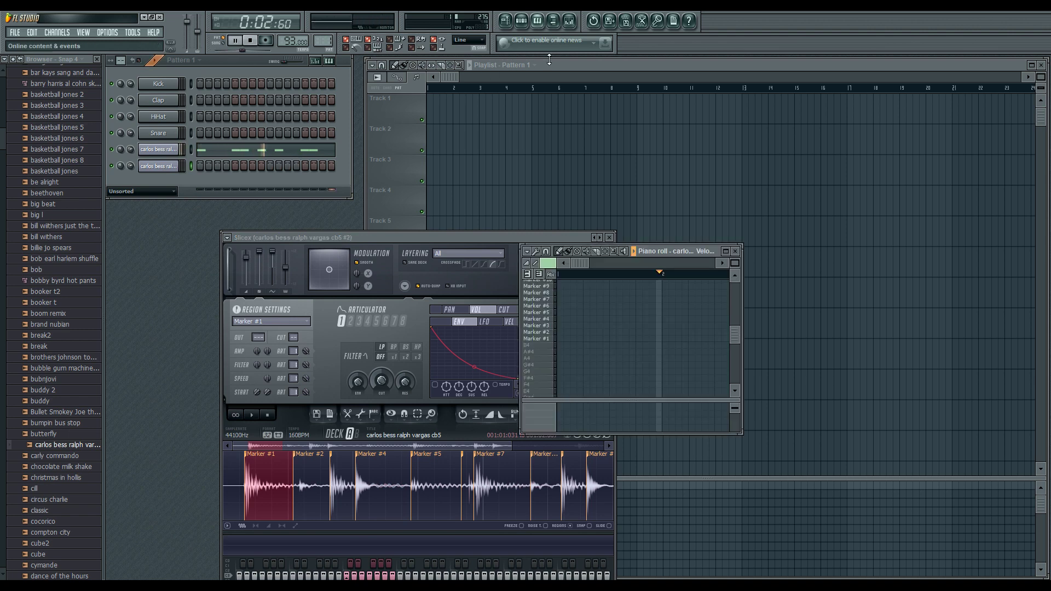
key(space)
Step: In the cloned channel, draw Marker #4 notes on steps 5 and 13 and Marker #5 notes on steps 7 and 15 of both bars
click(584, 317)
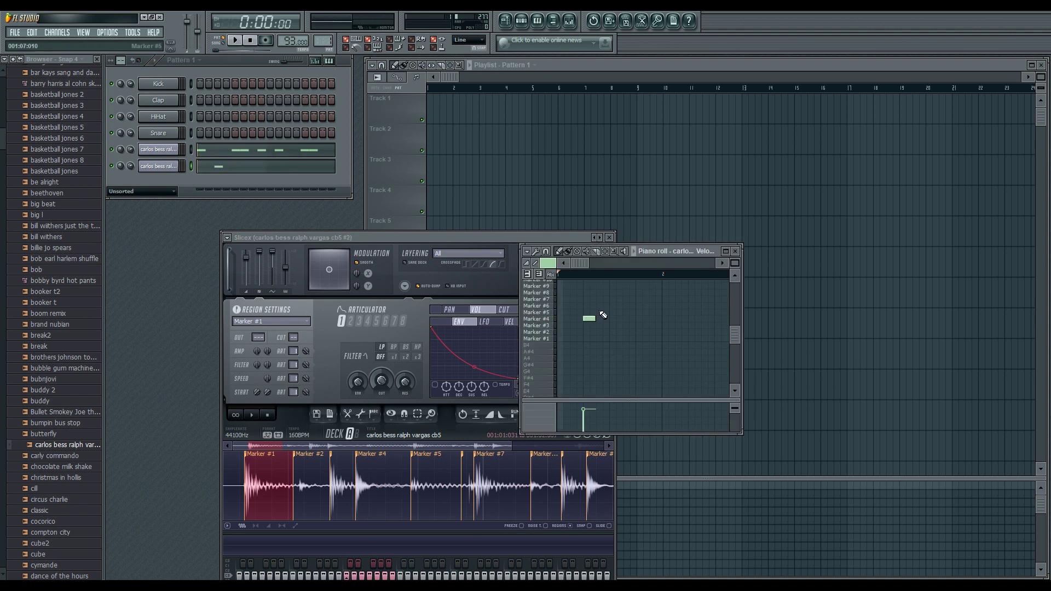
click(602, 312)
key(space)
click(641, 317)
click(654, 312)
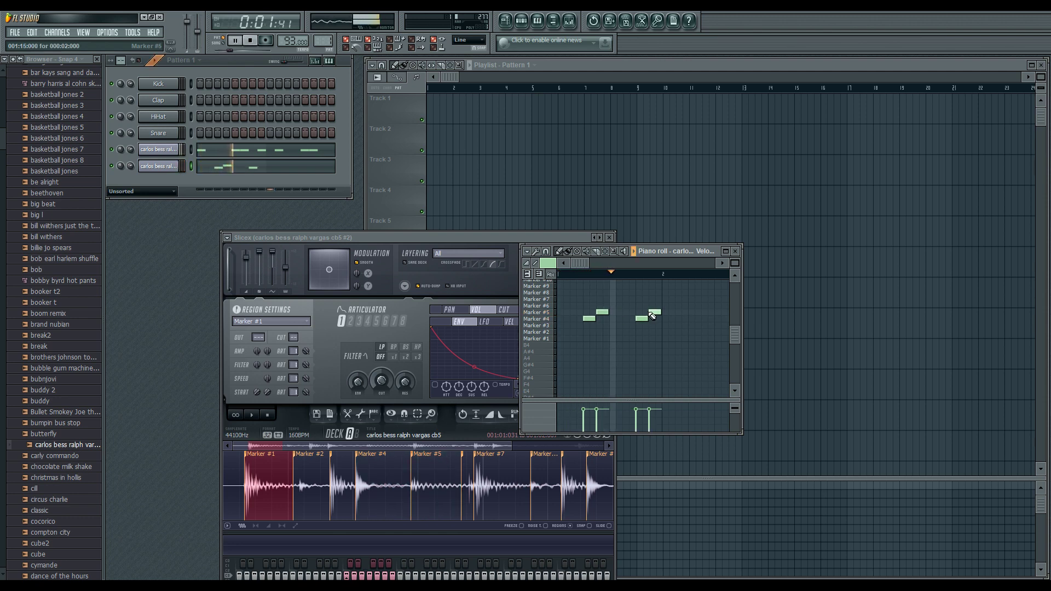
click(693, 318)
click(688, 312)
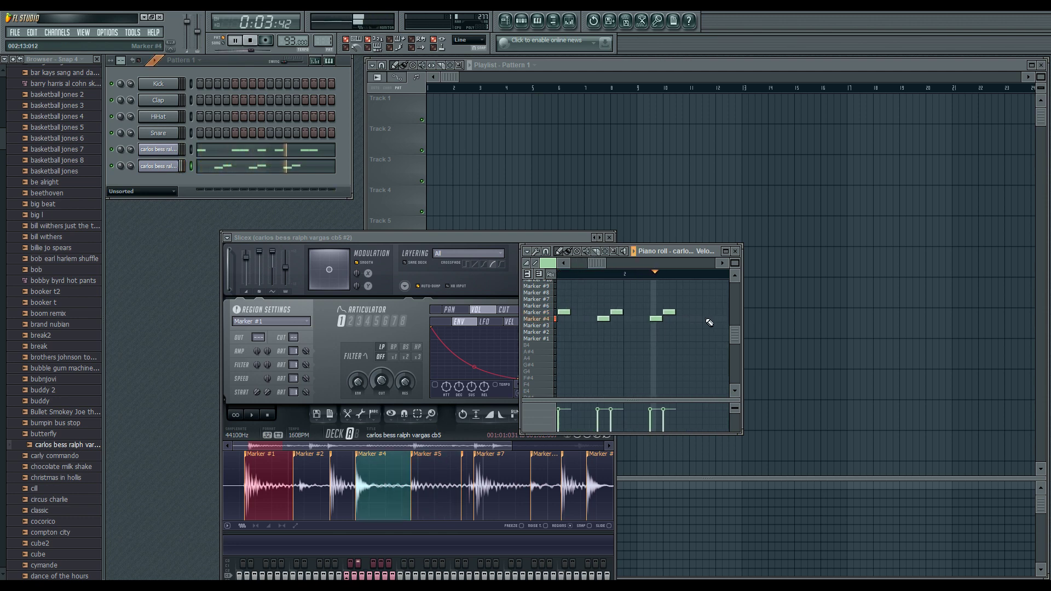
click(703, 318)
click(716, 313)
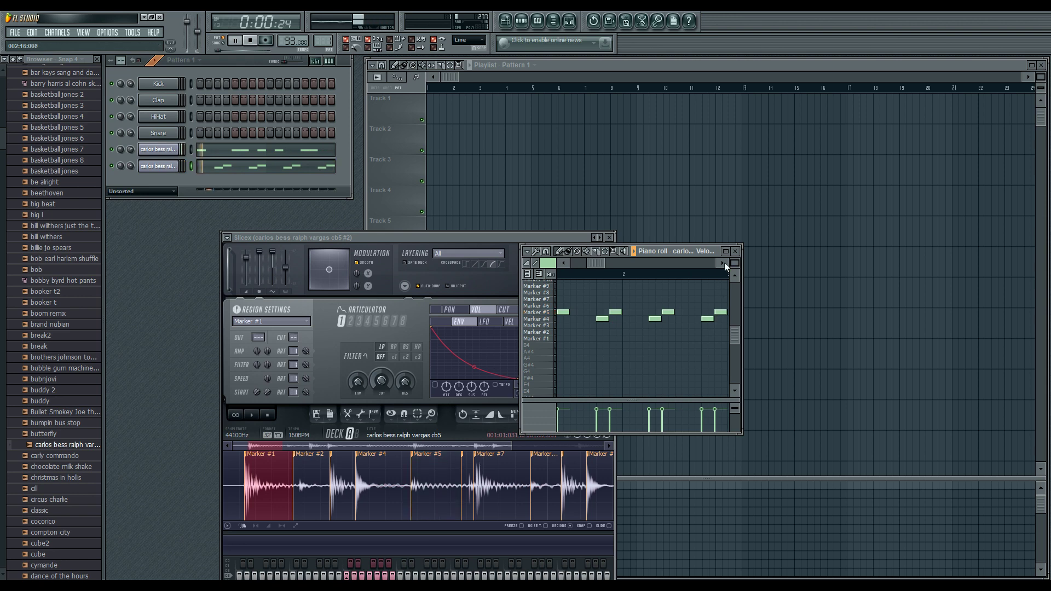
Step: Route the original carlos bess channel to mixer Insert 2 and its clone to Insert 3
click(734, 250)
click(612, 239)
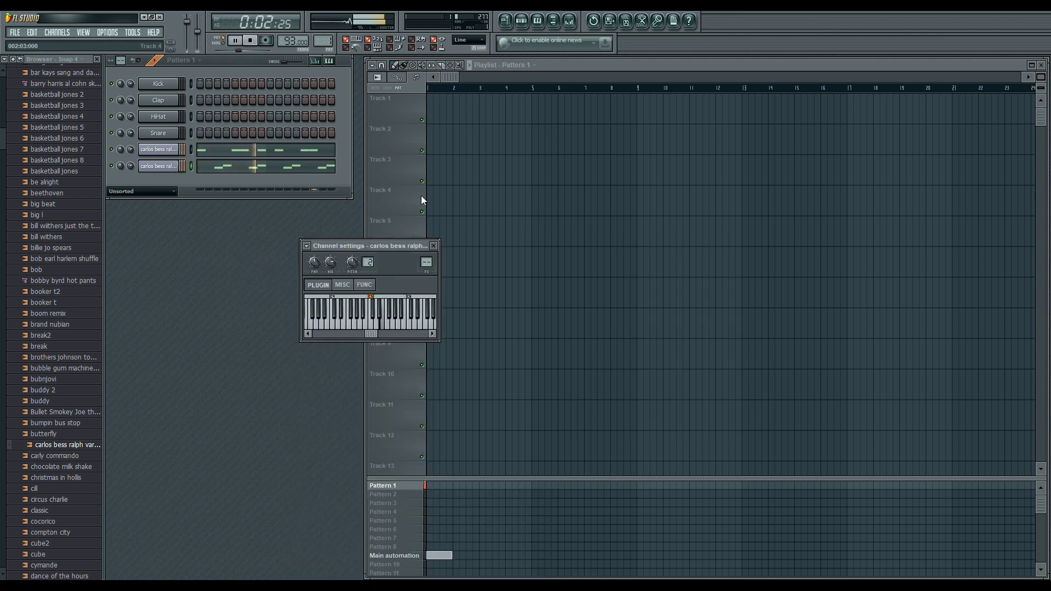
click(159, 152)
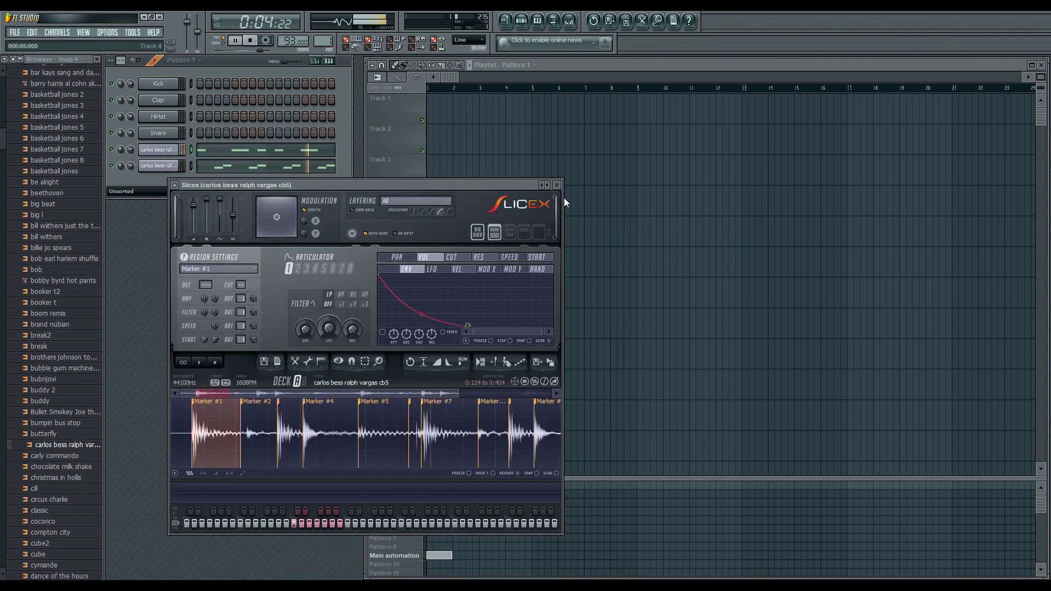
click(557, 186)
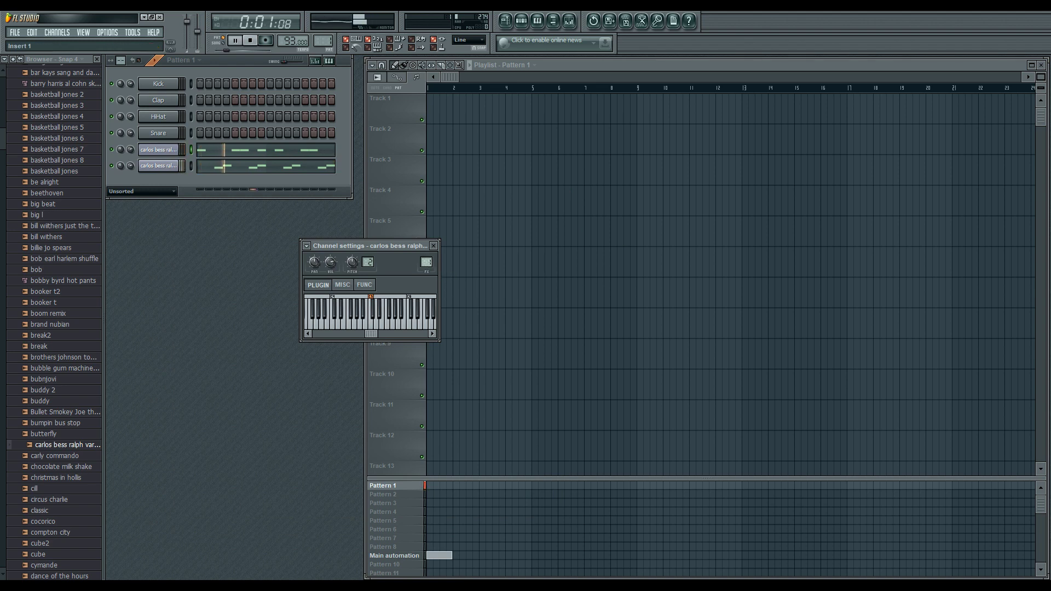
click(162, 165)
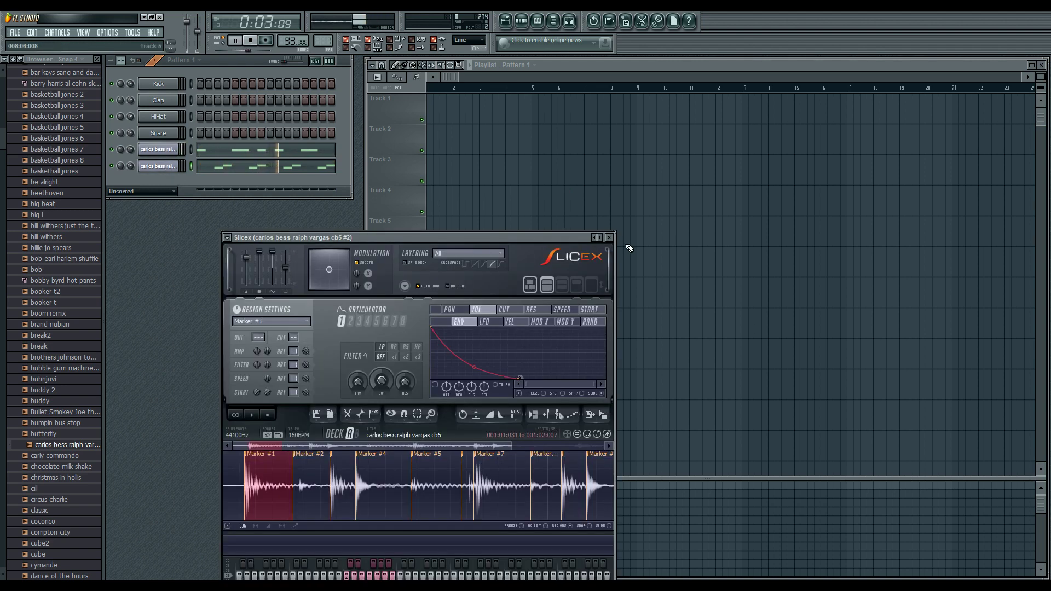
click(612, 240)
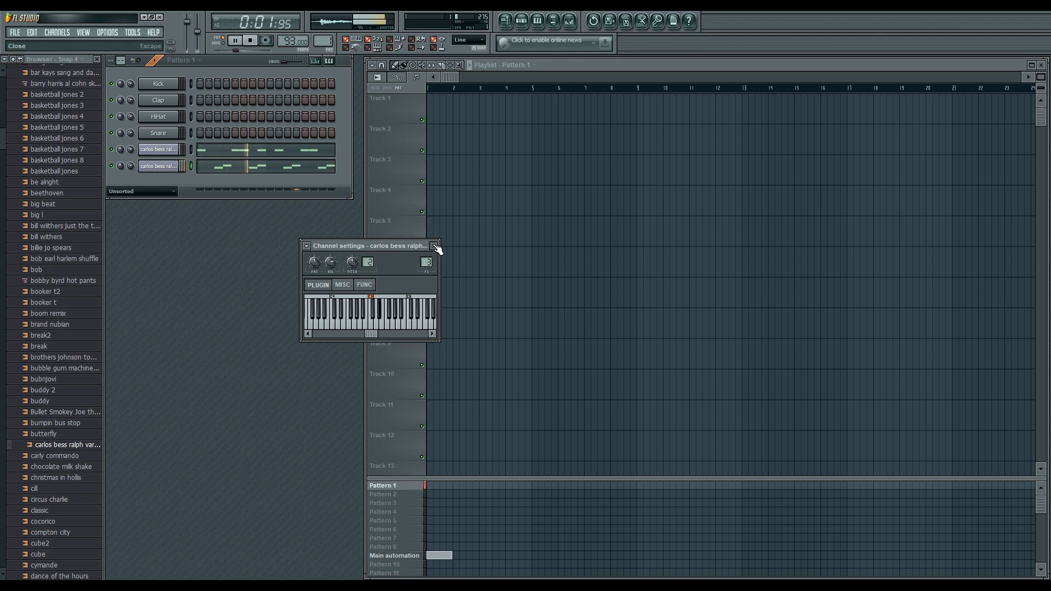
click(435, 246)
click(158, 166)
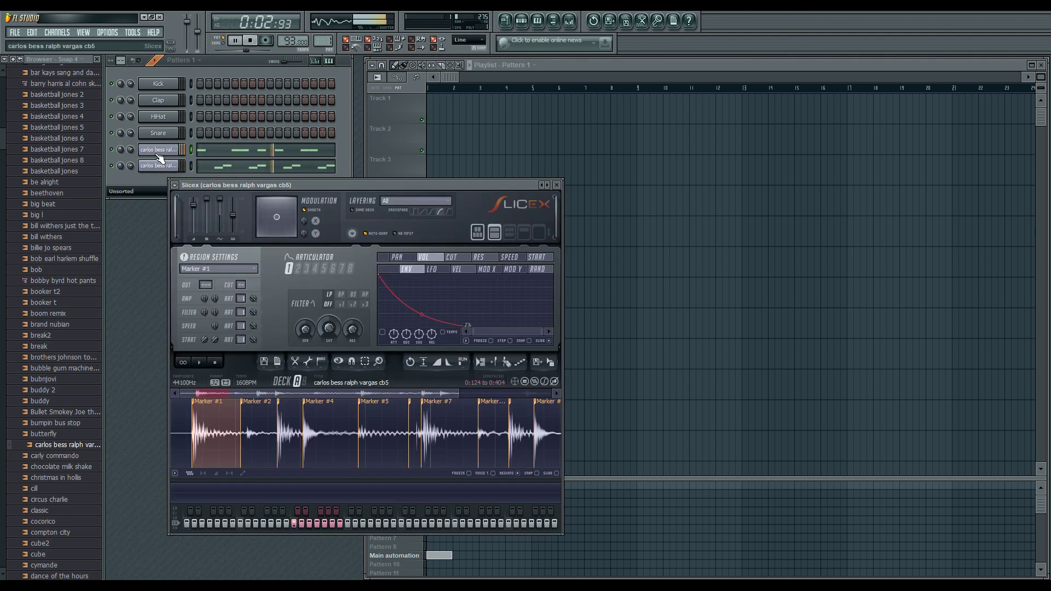
click(554, 185)
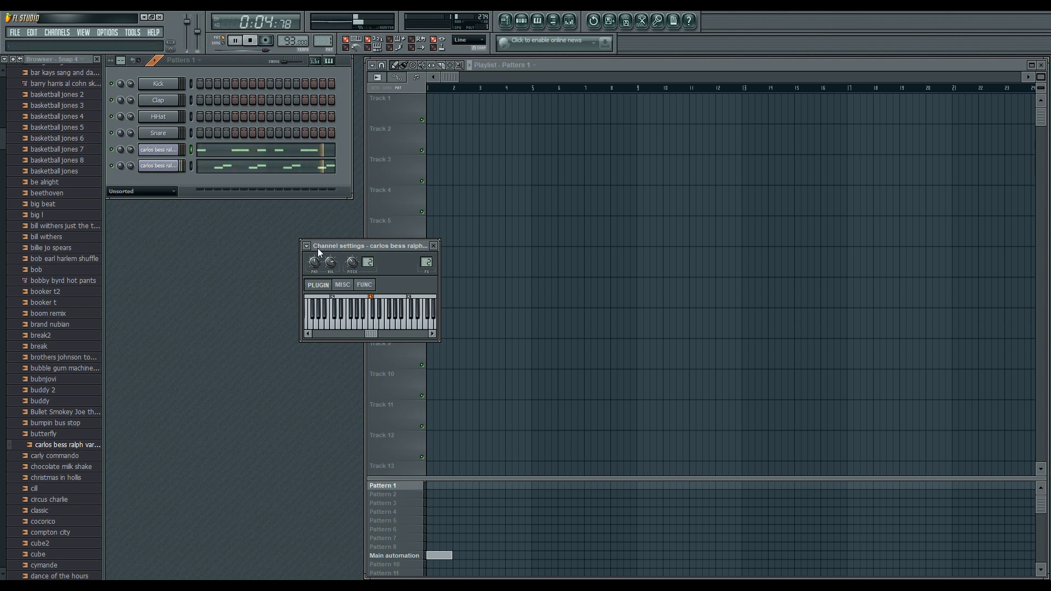
click(158, 166)
click(611, 240)
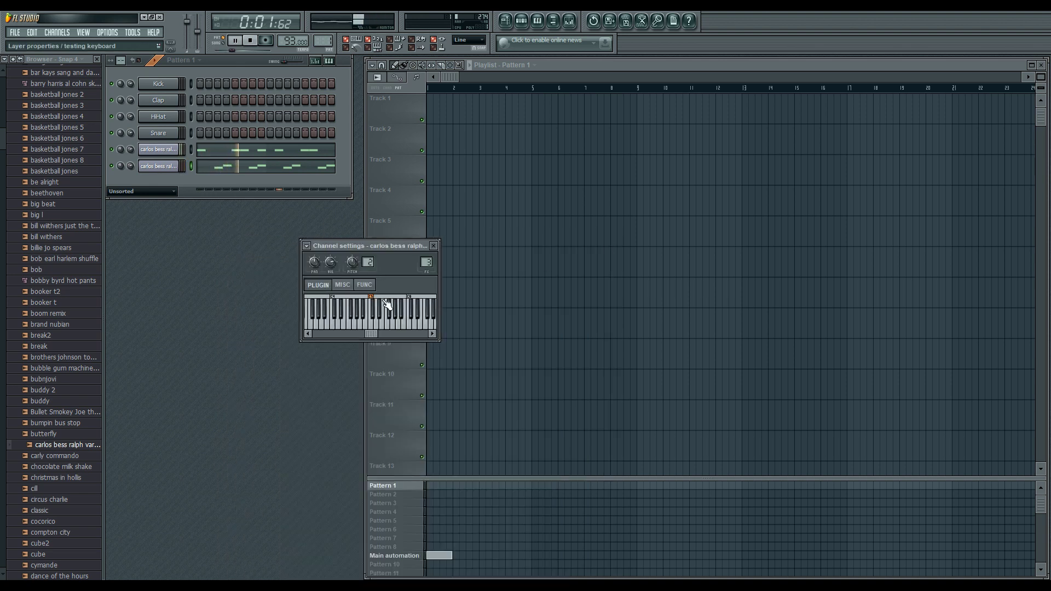
Step: Set the cloned channel's volume to 89%
drag(355, 260, 355, 266)
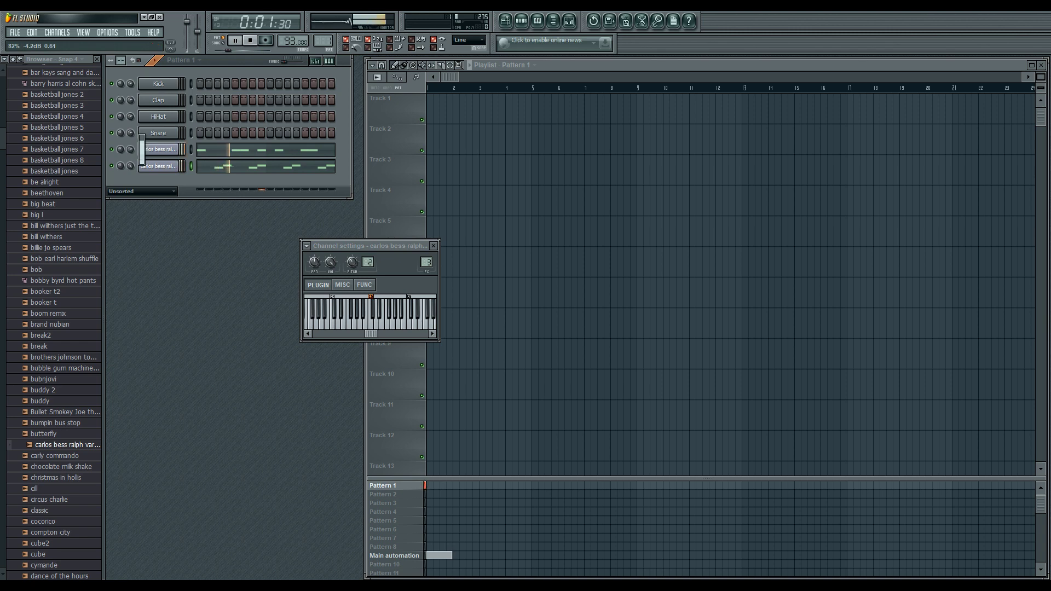
drag(130, 166, 130, 163)
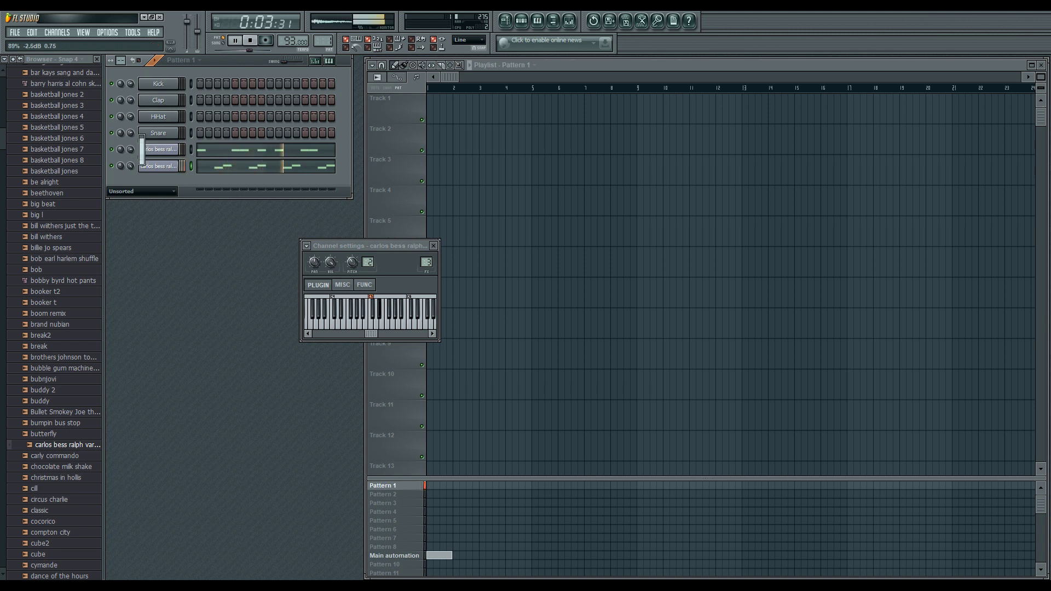
Step: Add Fruity Filter to the first effect slot of mixer Insert 2 and turn its cutoff frequency and resonance far down
click(574, 22)
click(574, 22)
click(574, 22)
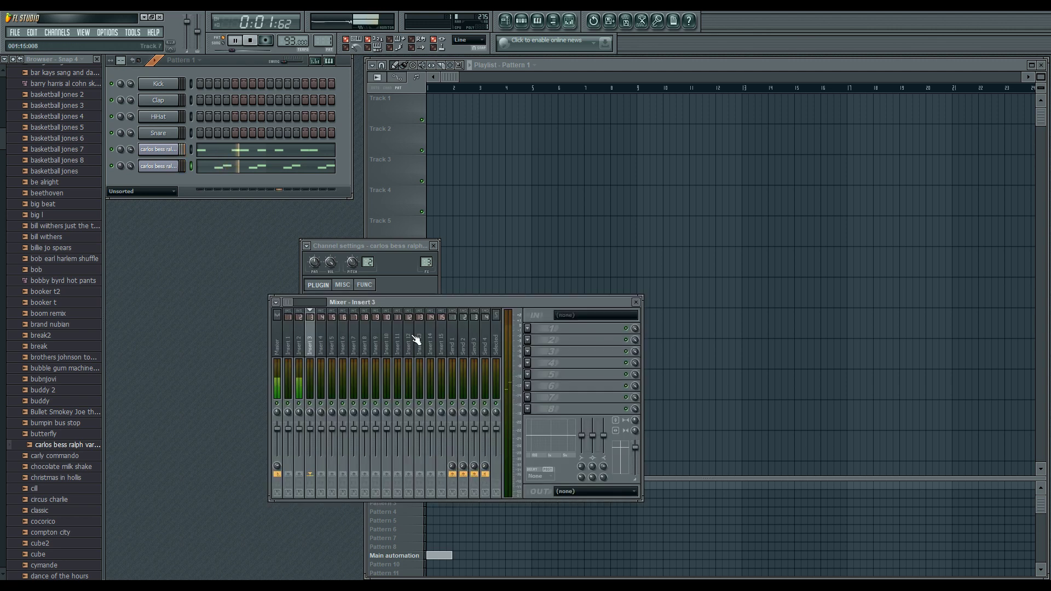
click(298, 340)
click(533, 328)
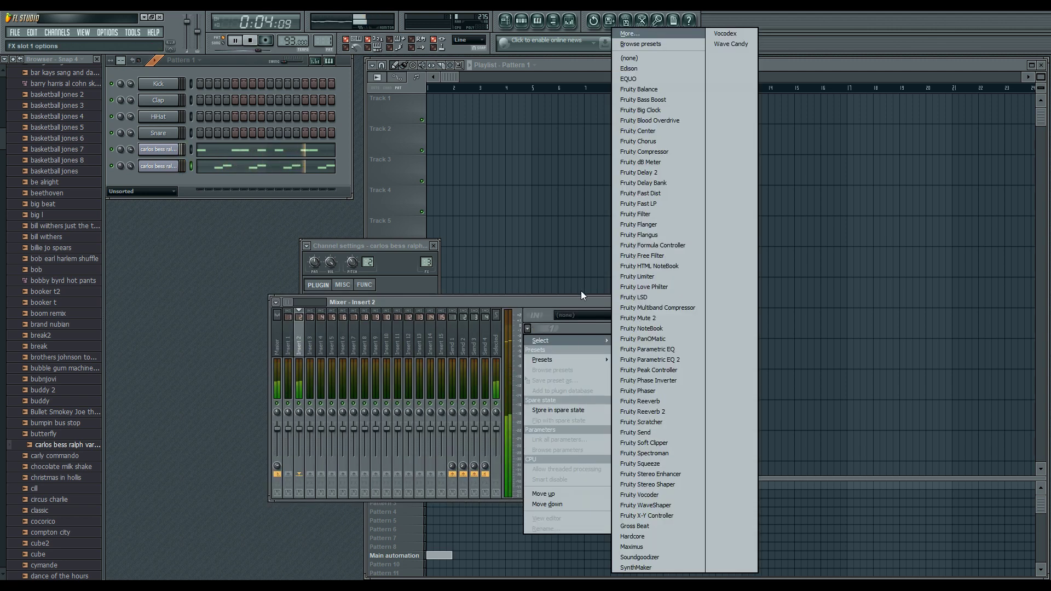
click(662, 213)
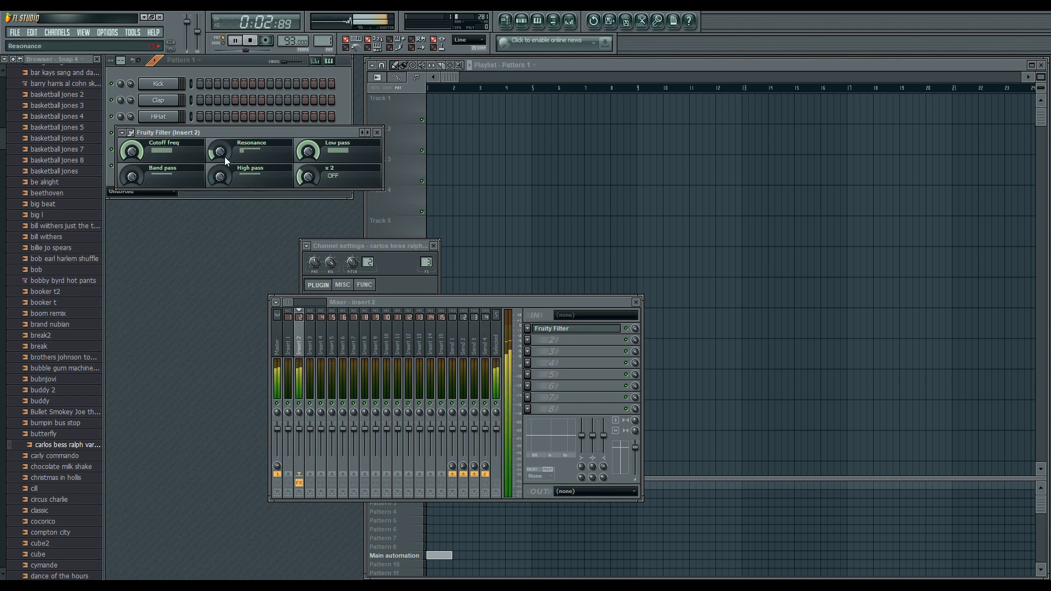
drag(132, 151, 132, 194)
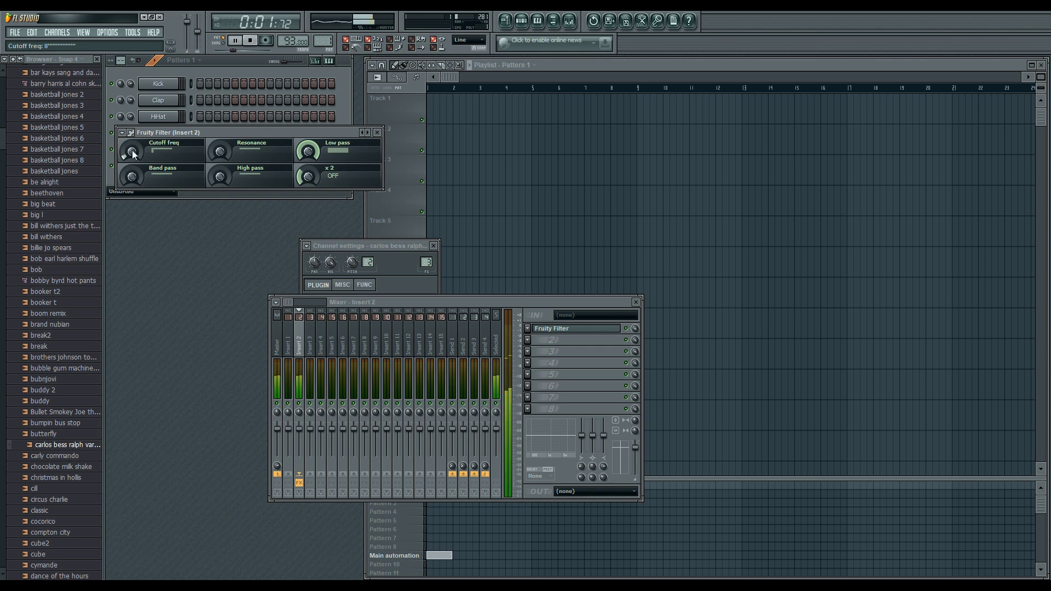
click(377, 132)
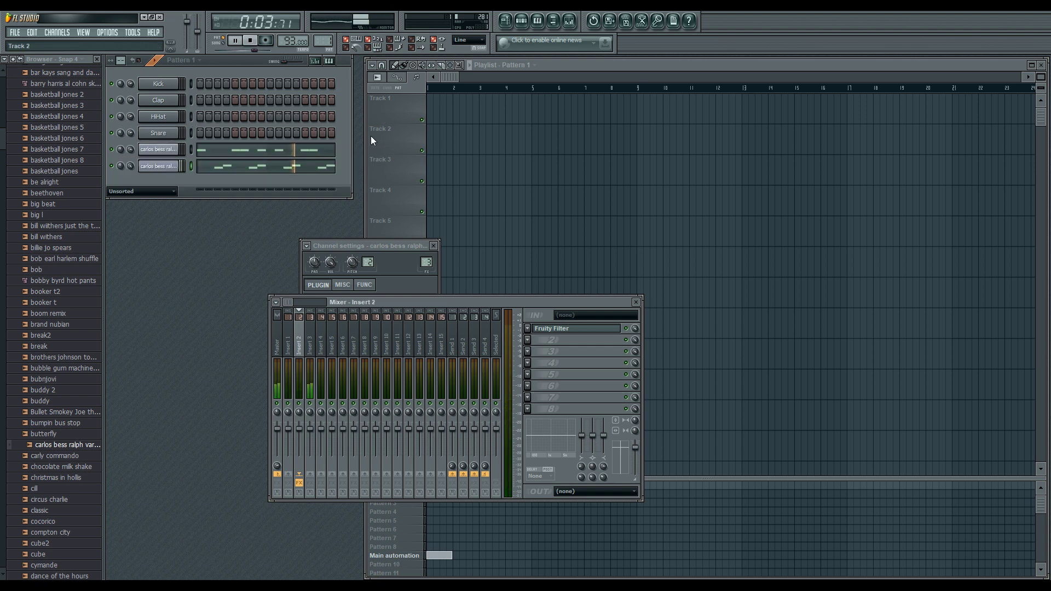
Step: Raise the original break channel's volume slightly, close the mixer and channel settings, and stop playback
drag(130, 150, 131, 148)
click(637, 302)
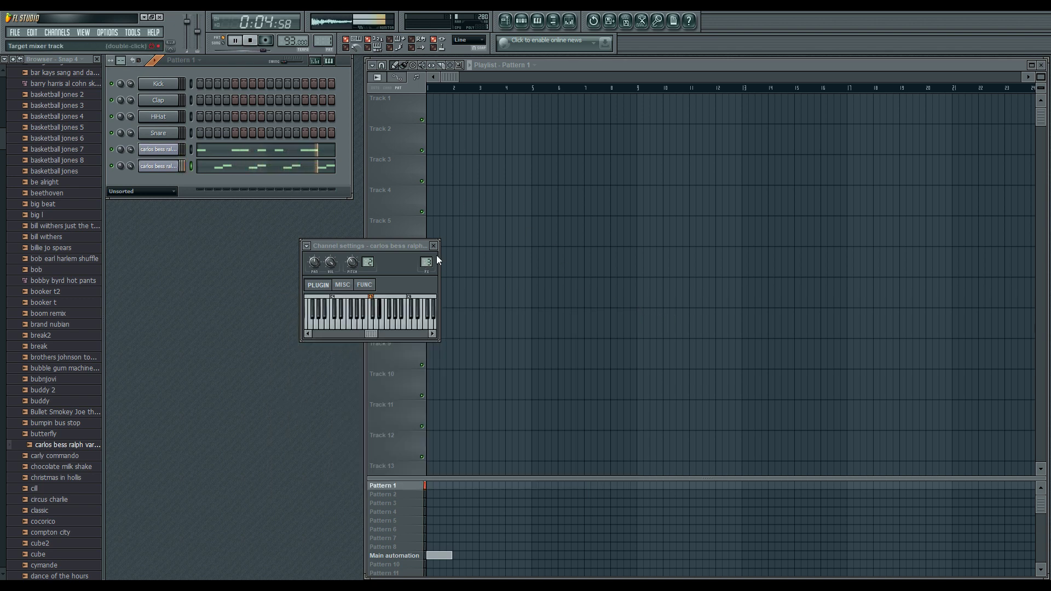
click(433, 246)
key(space)
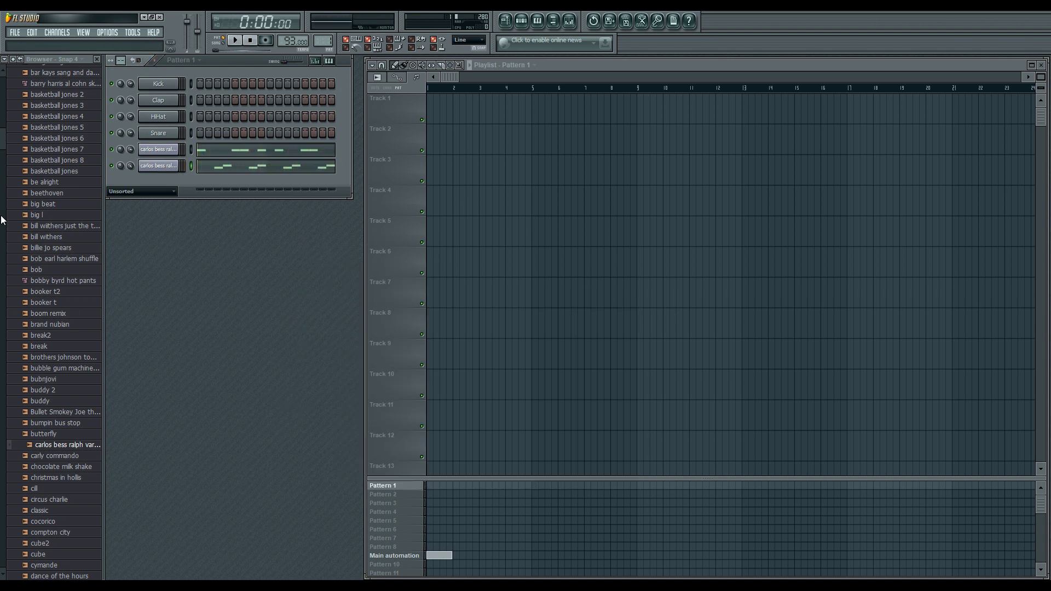
Step: Place the sample "emotions if you think it you may as well do it" at bar 1 of Track 2 and play it in song mode
drag(2, 139, 1, 181)
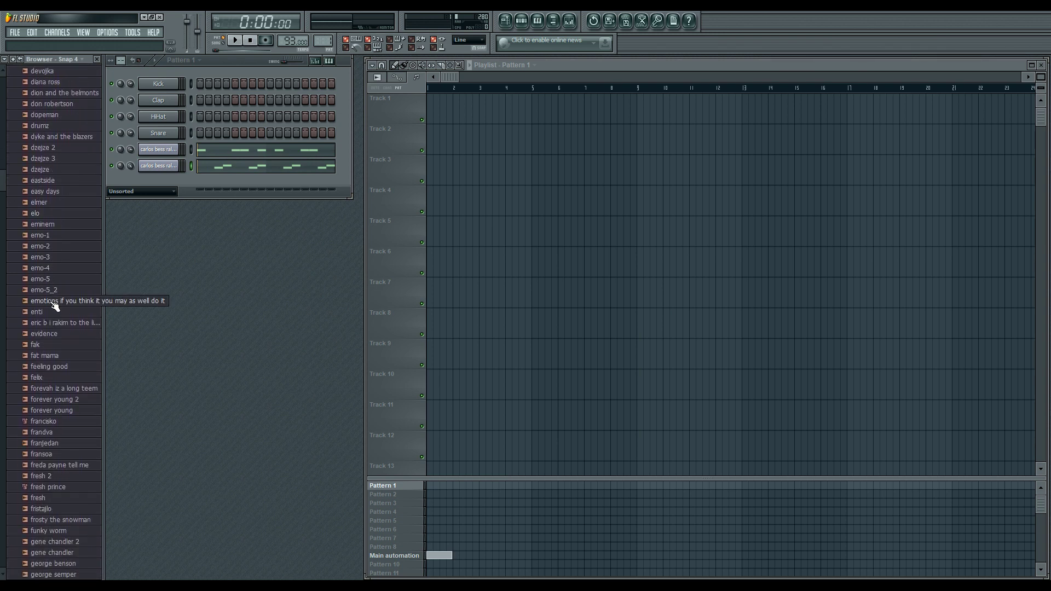
drag(54, 305, 451, 135)
click(221, 43)
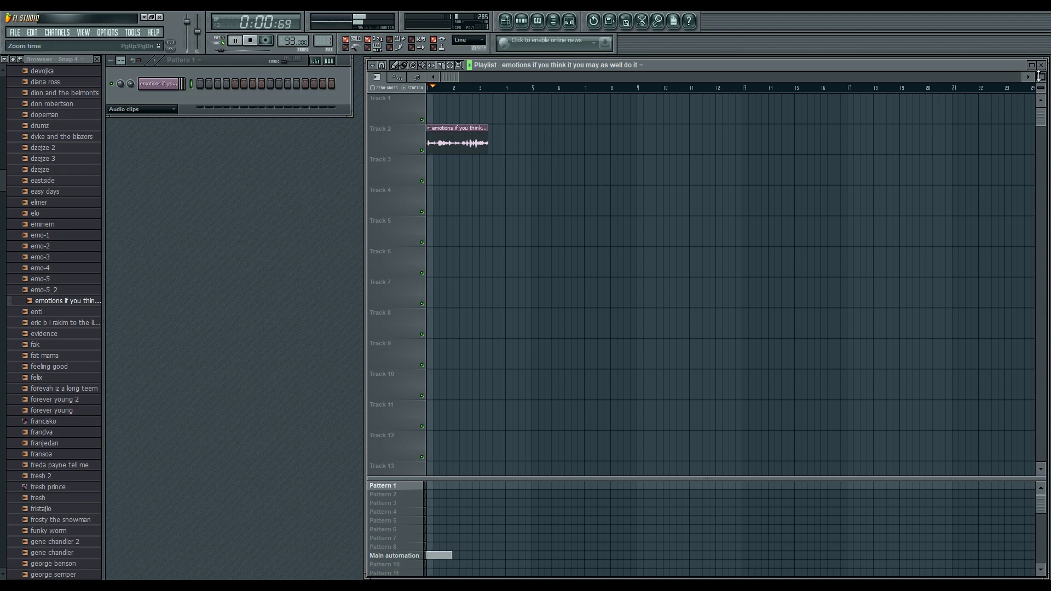
drag(1038, 76, 1038, 64)
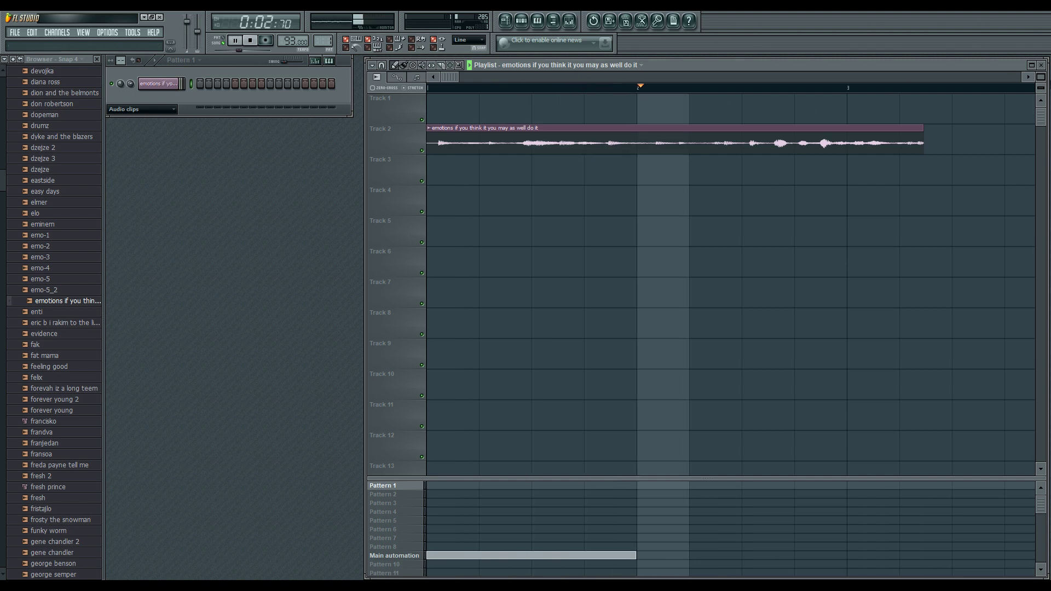
Step: Cut off the start of the emotions clip before its first sound and move the remaining clip to bar 1
click(382, 65)
click(385, 114)
key(space)
drag(494, 129, 536, 126)
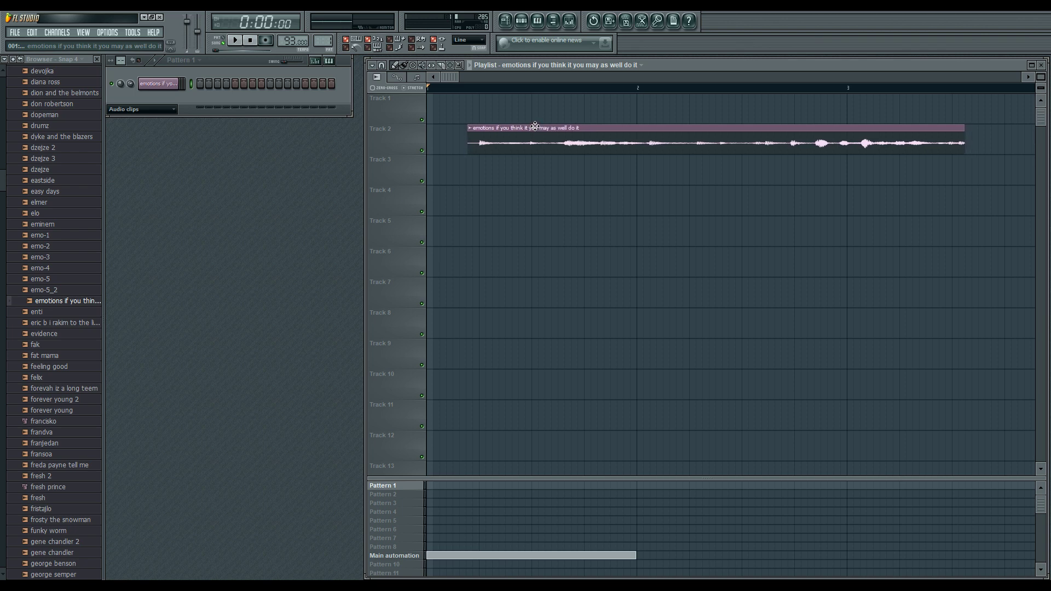
click(382, 65)
click(390, 229)
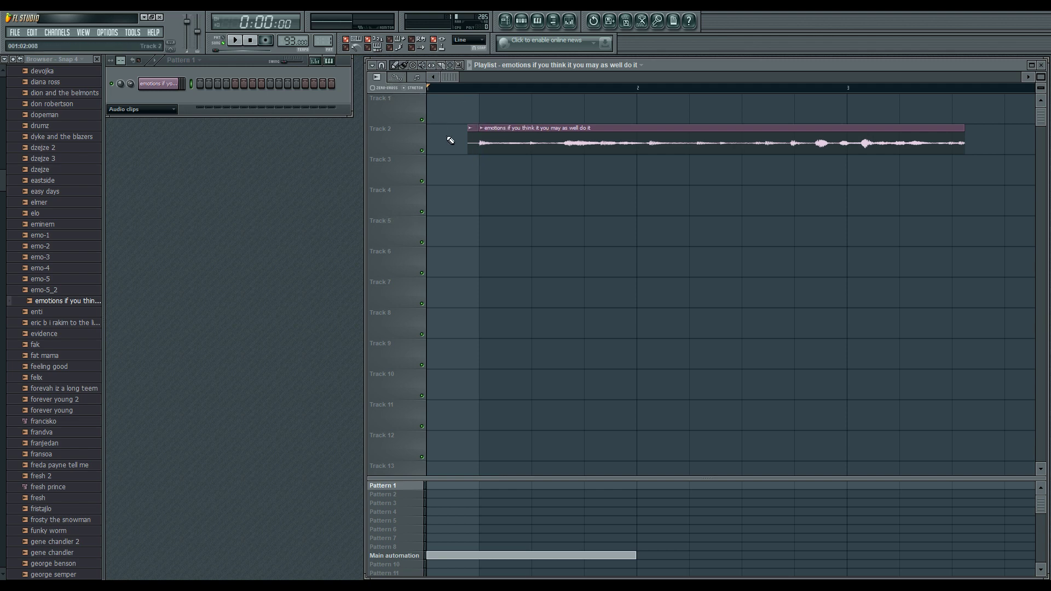
drag(470, 144, 429, 144)
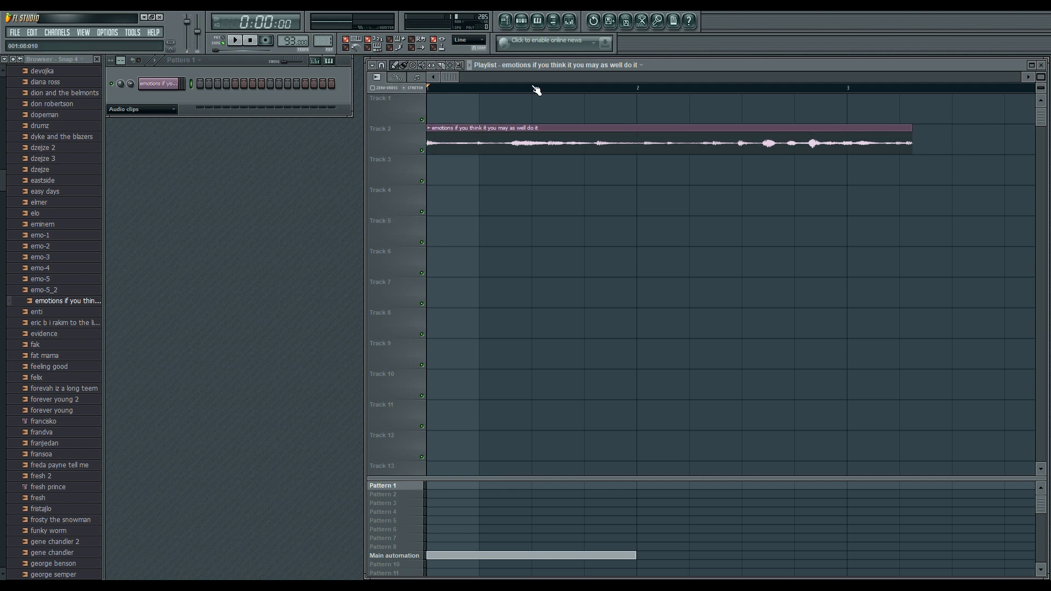
Step: Set the playlist snap to (none) and stretch the emotions clip to end about halfway through bar 3, playing it to check the timing
click(390, 75)
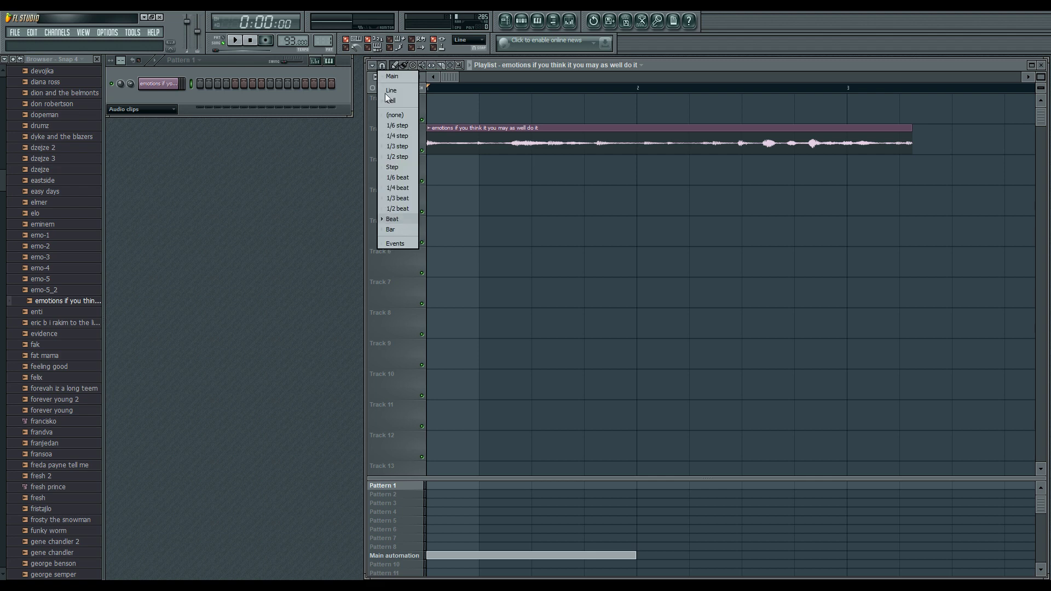
click(394, 115)
key(space)
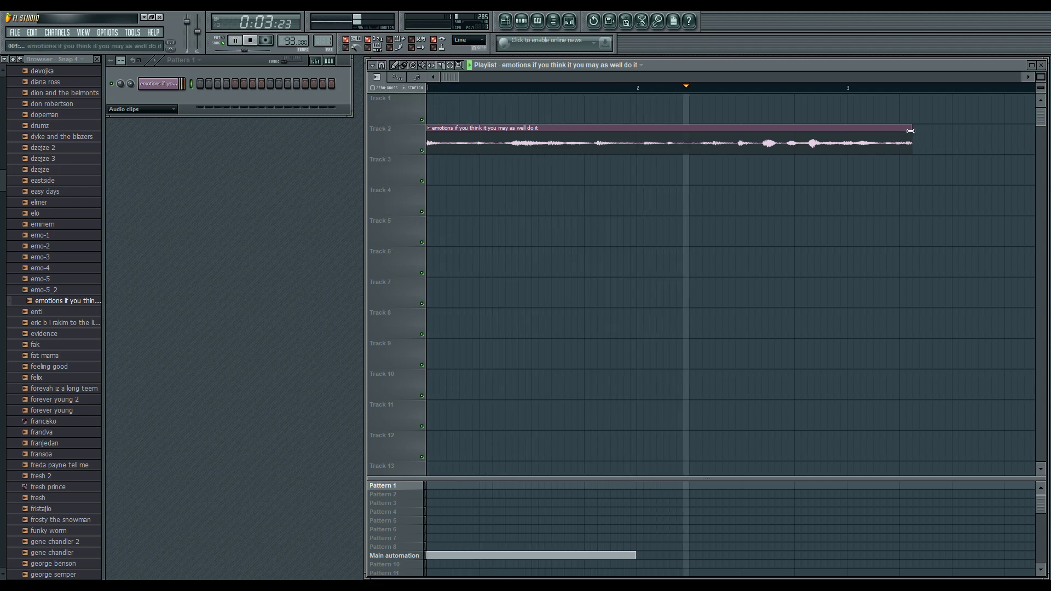
key(space)
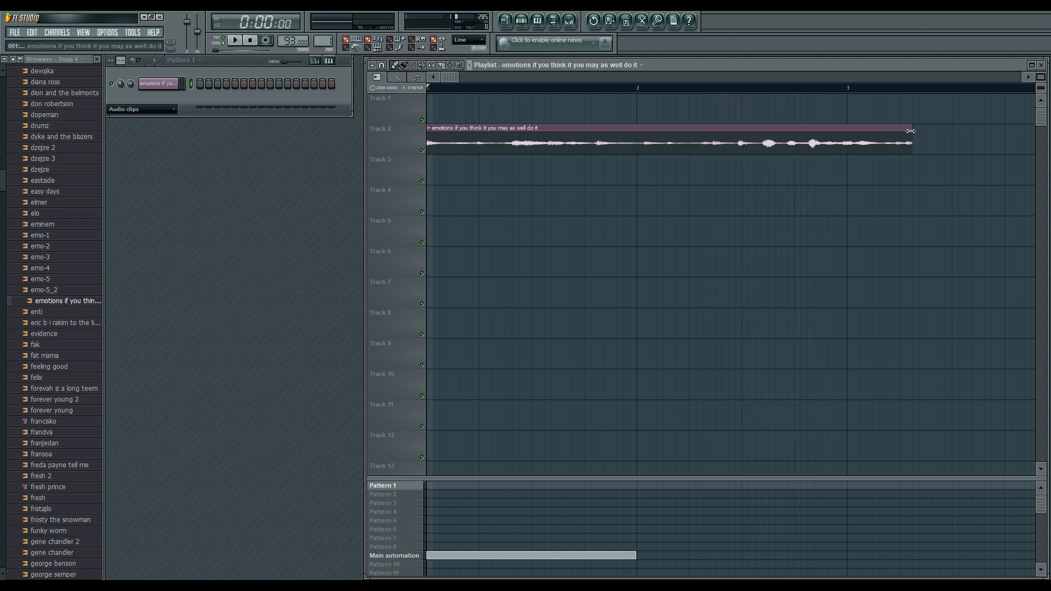
drag(911, 131, 956, 132)
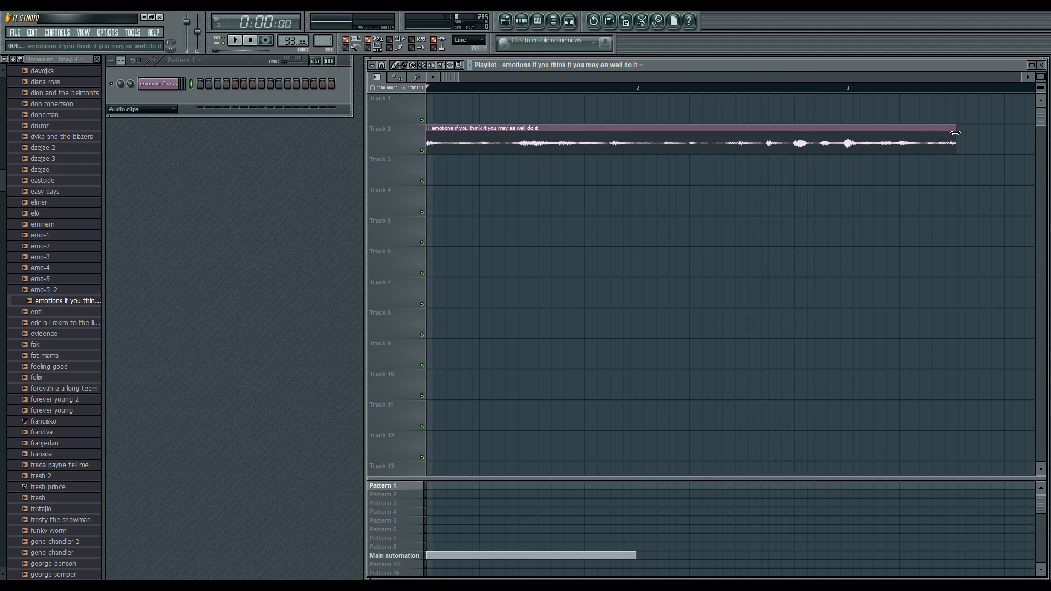
key(space)
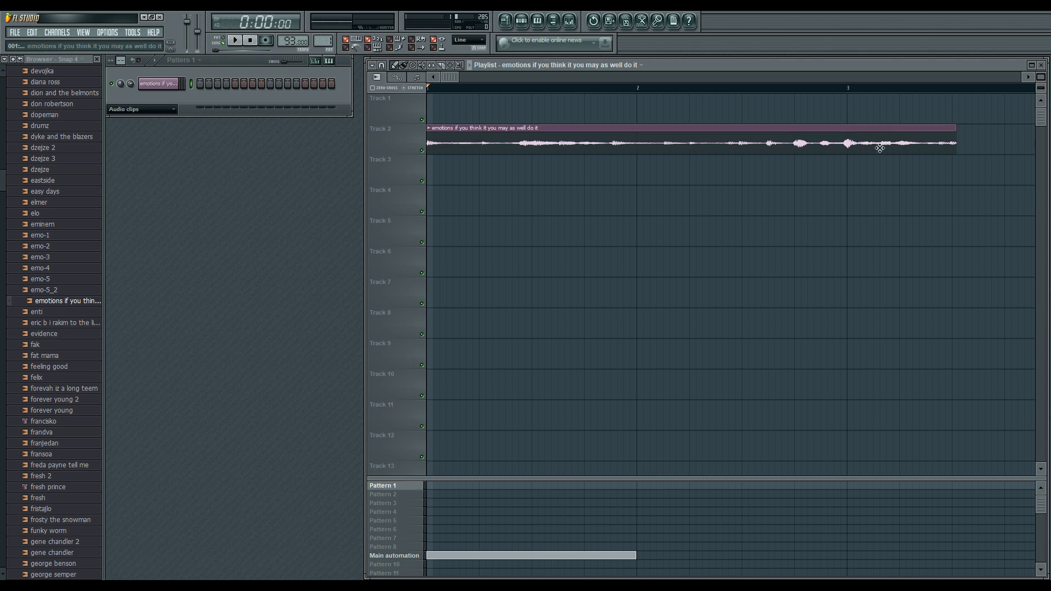
Step: Slice the emotions clip at the start of bar 3 and delete the part after the cut
click(381, 66)
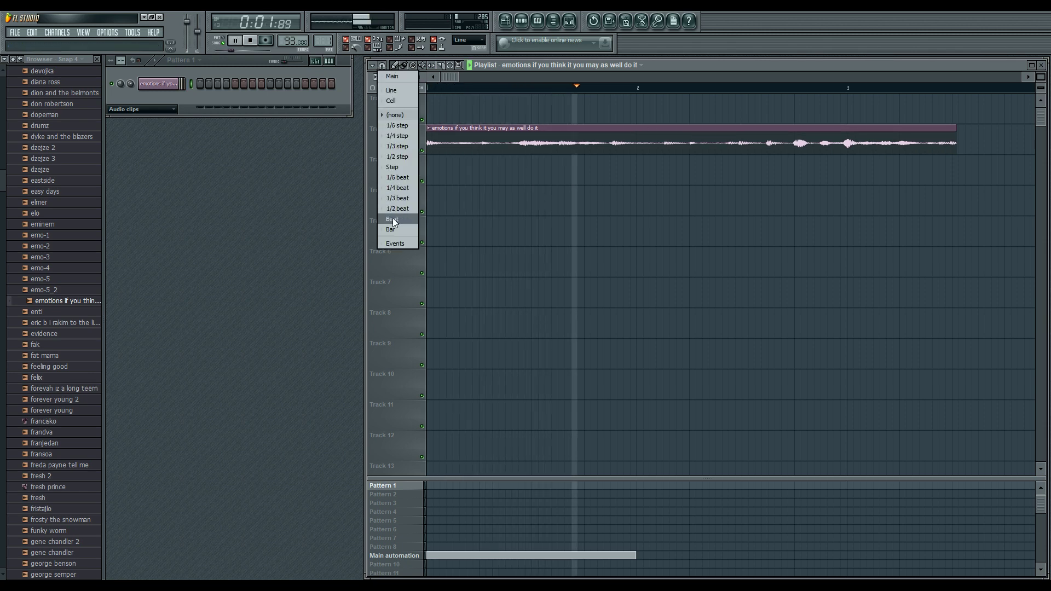
click(396, 191)
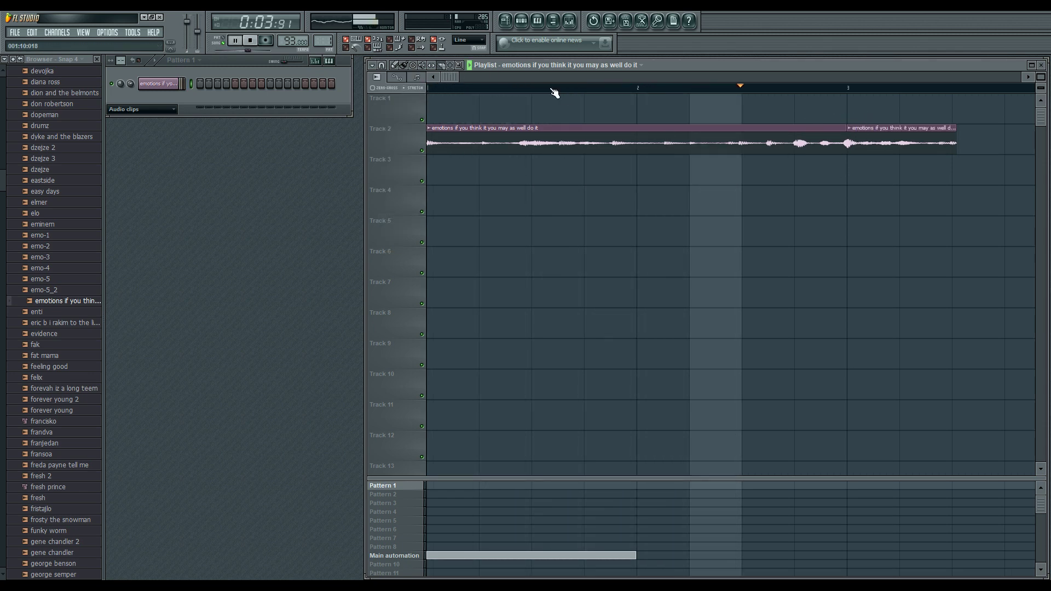
click(395, 65)
right_click(910, 140)
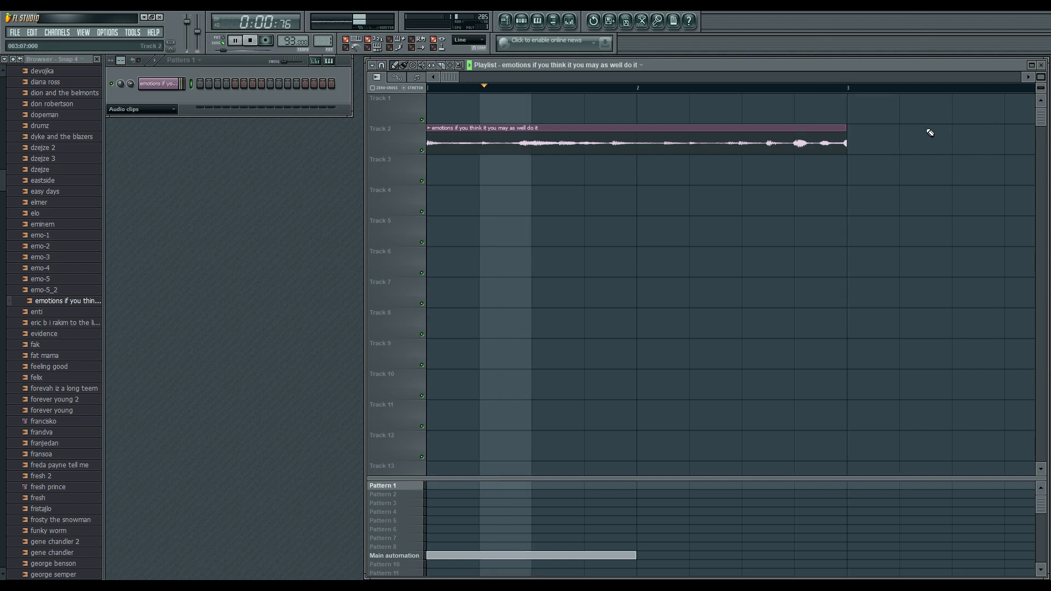
Step: Route the emotions clip's channel to mixer Insert 1 and place Pattern 1 on Track 3 at bar 1
click(171, 87)
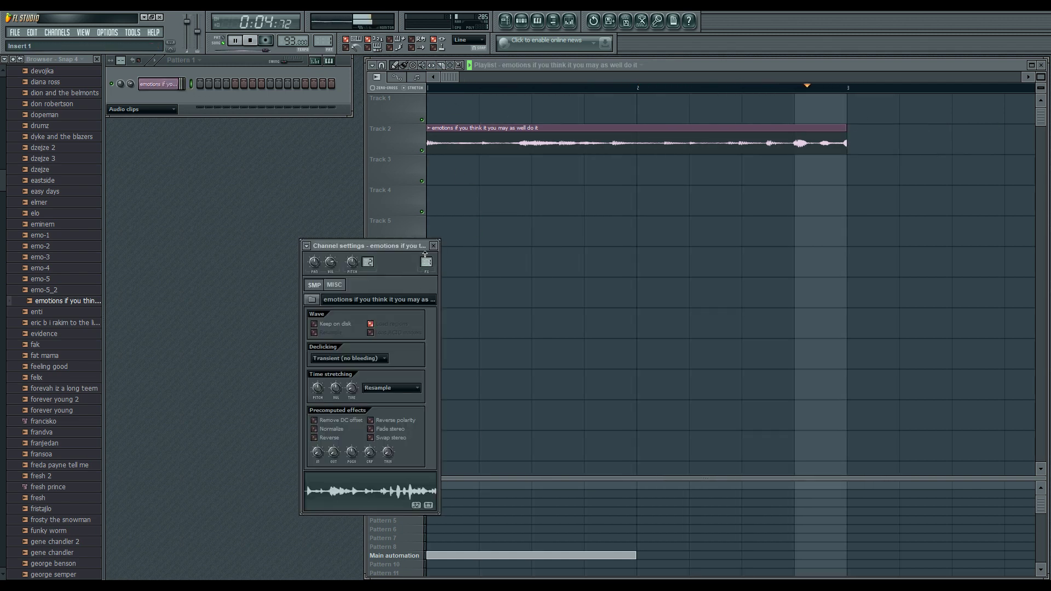
click(433, 247)
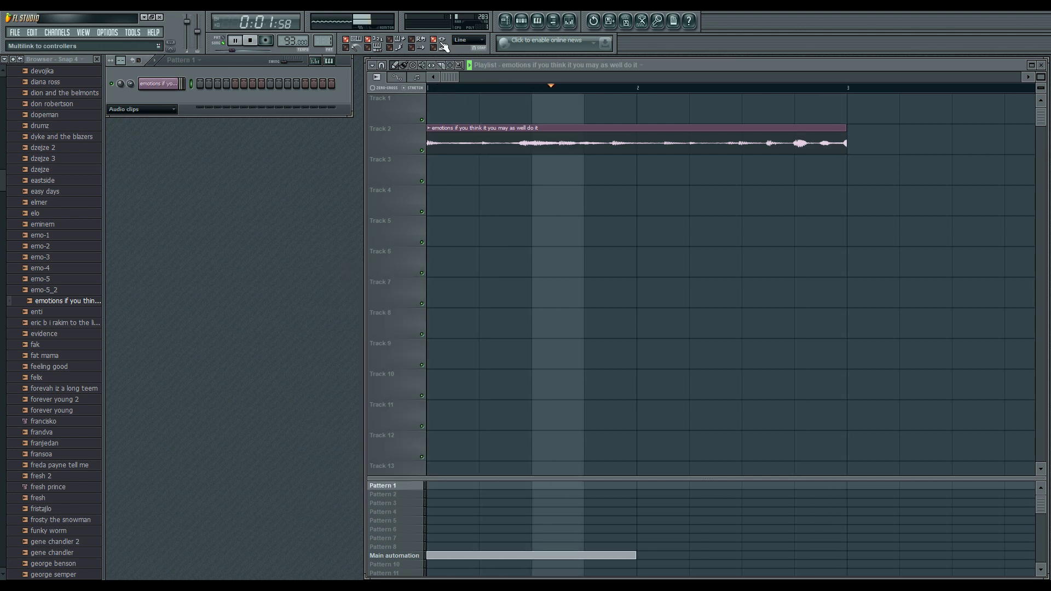
click(481, 173)
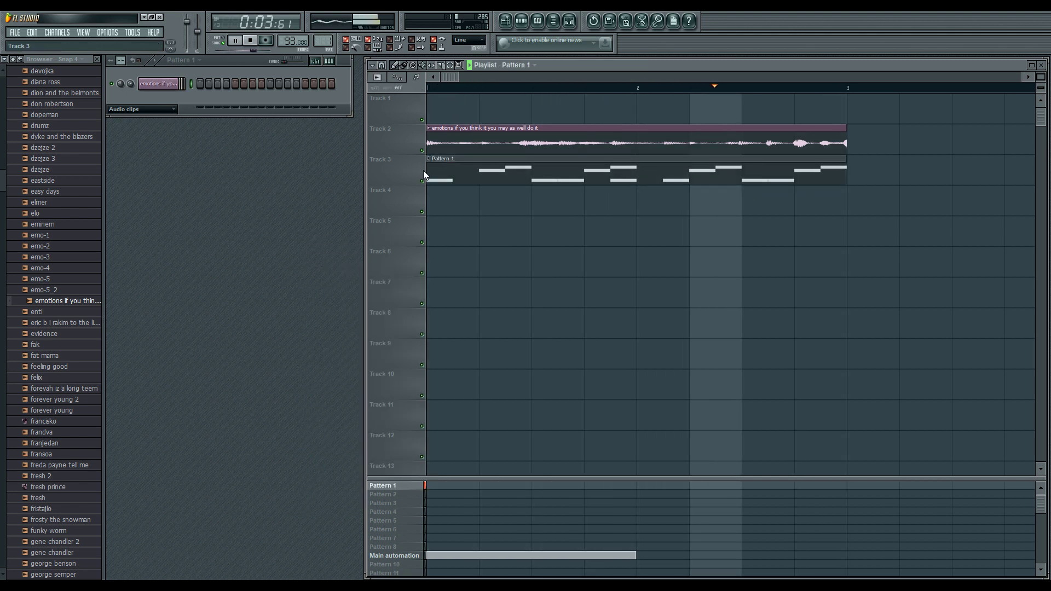
Step: Show all channels in the channel rack and check the emotions channel's settings
click(108, 110)
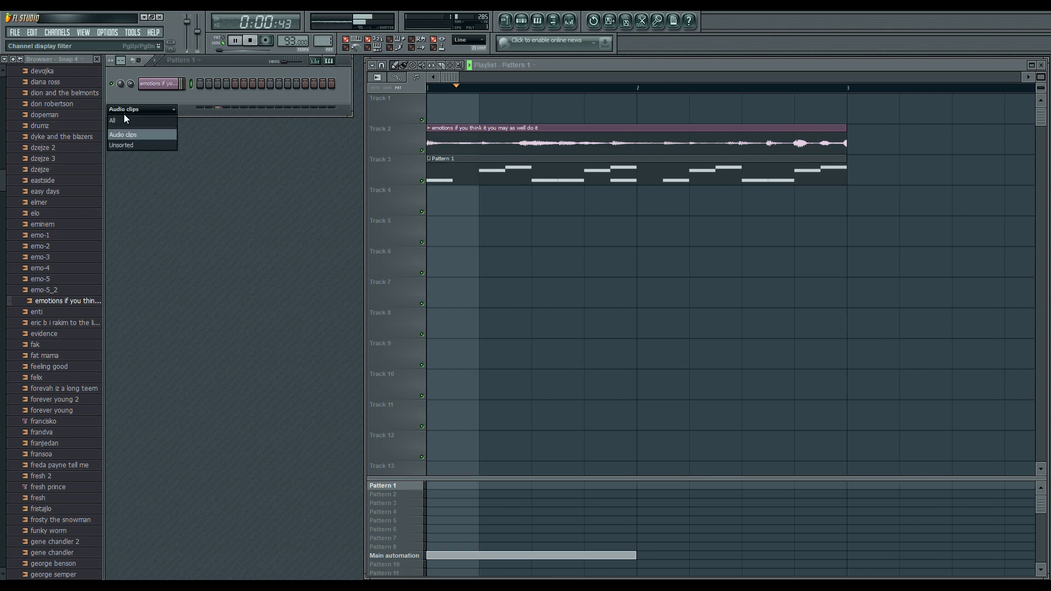
click(124, 119)
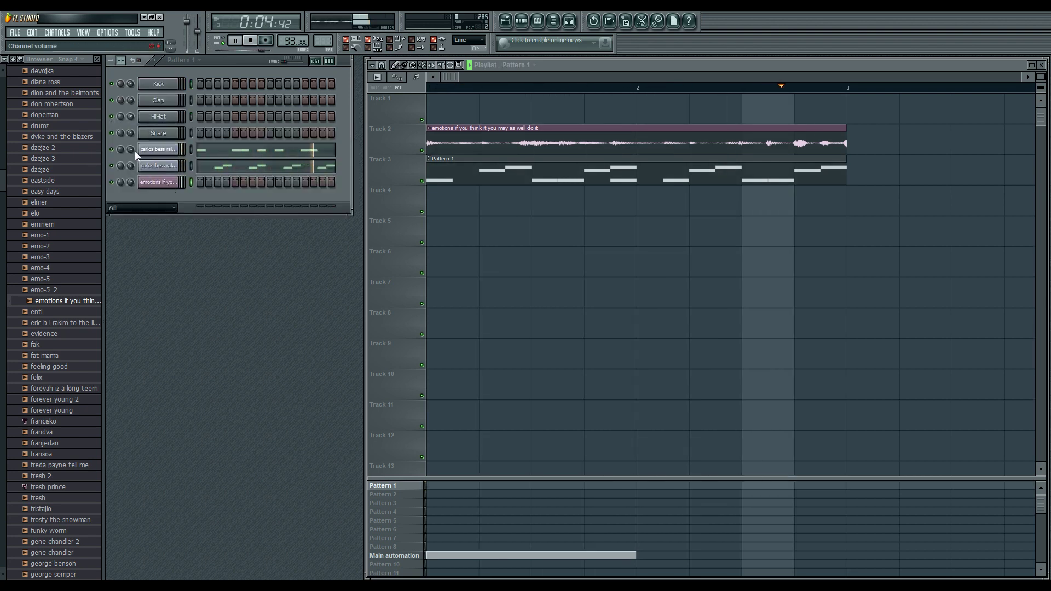
click(168, 187)
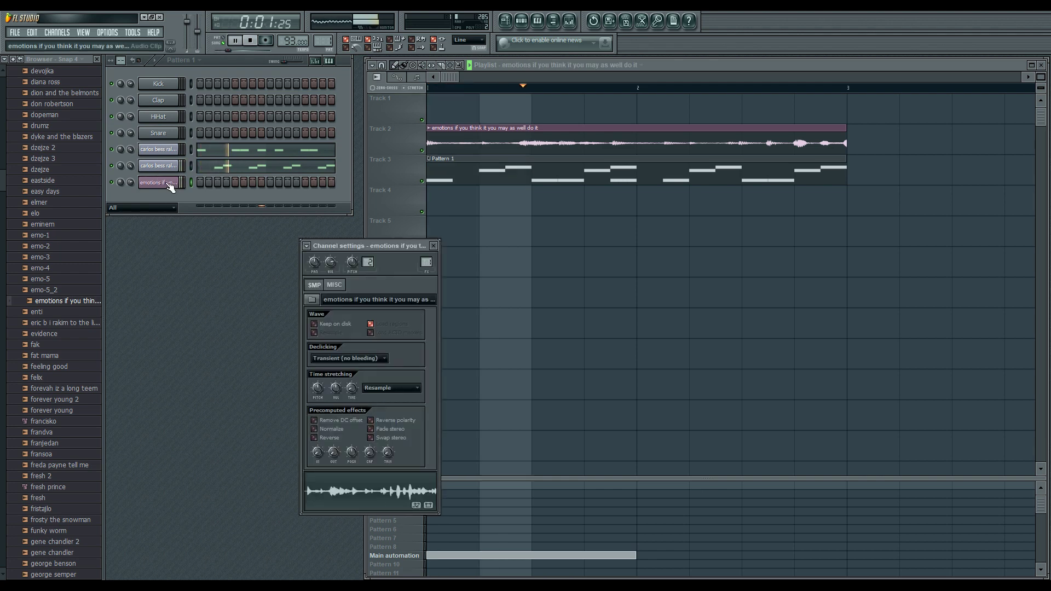
click(168, 187)
Step: Add Fruity PanOMatic to the first effect slot of mixer Insert 1, panning the sound well to the right and raising its volume
click(570, 21)
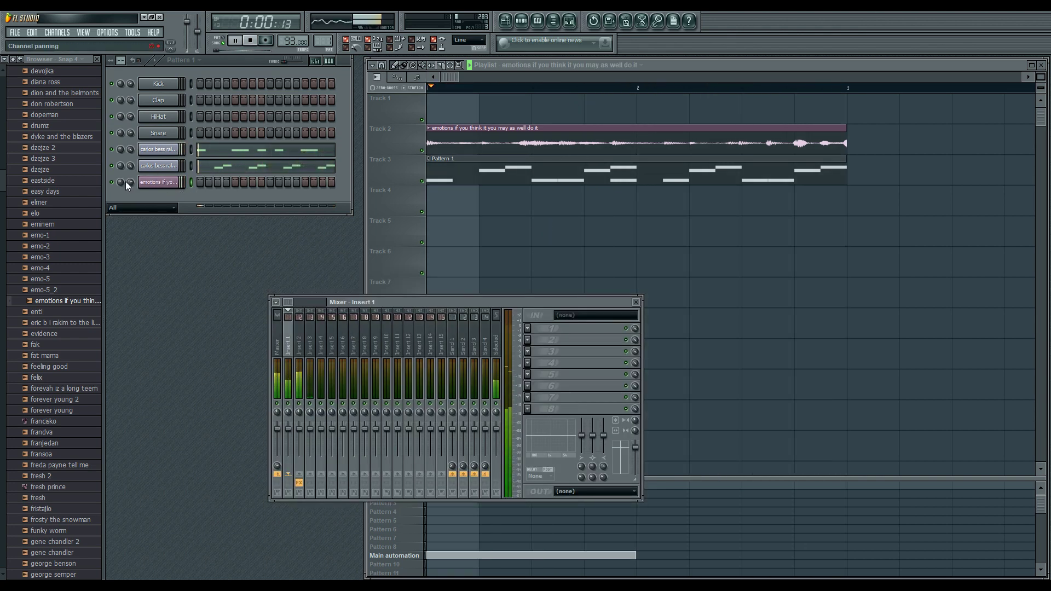
click(528, 329)
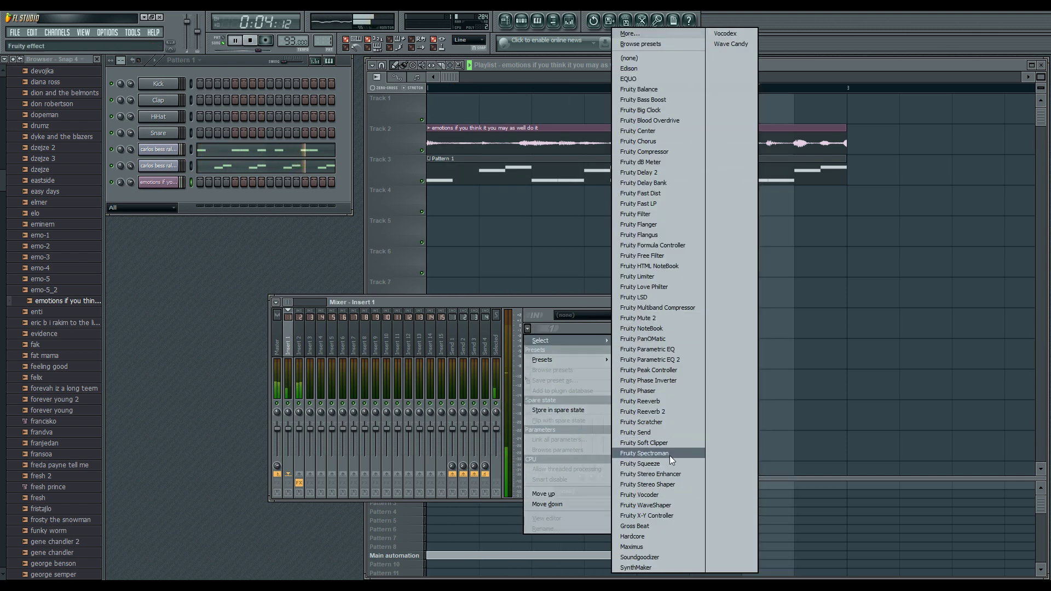
click(679, 339)
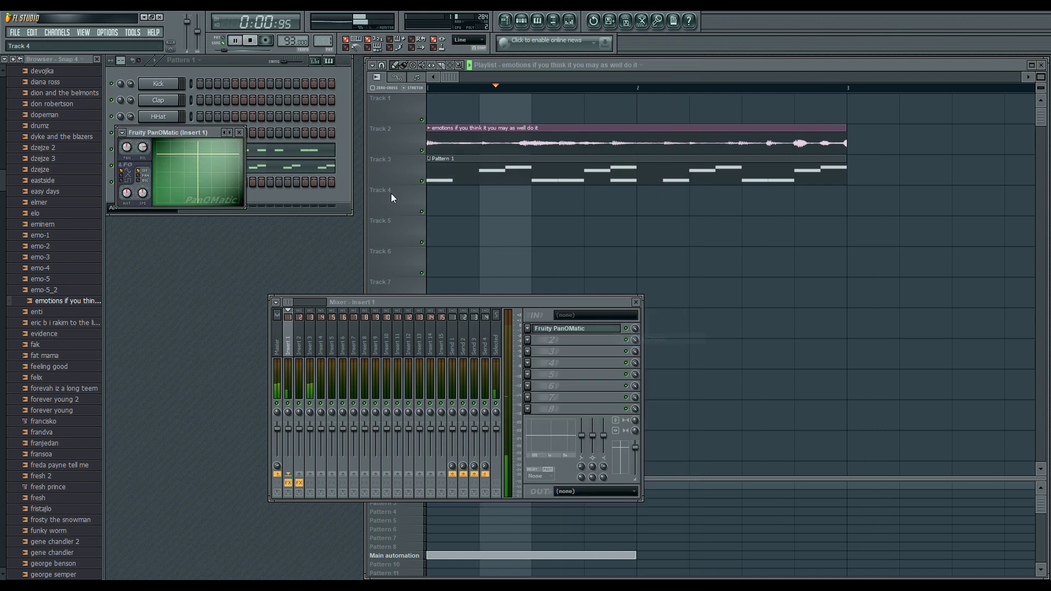
drag(221, 157, 230, 151)
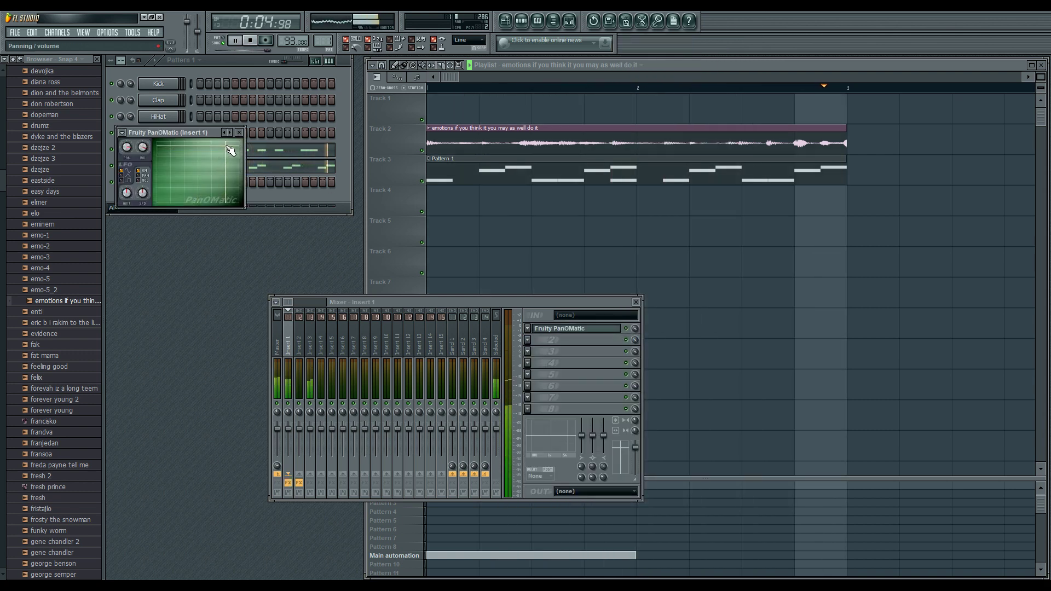
click(240, 136)
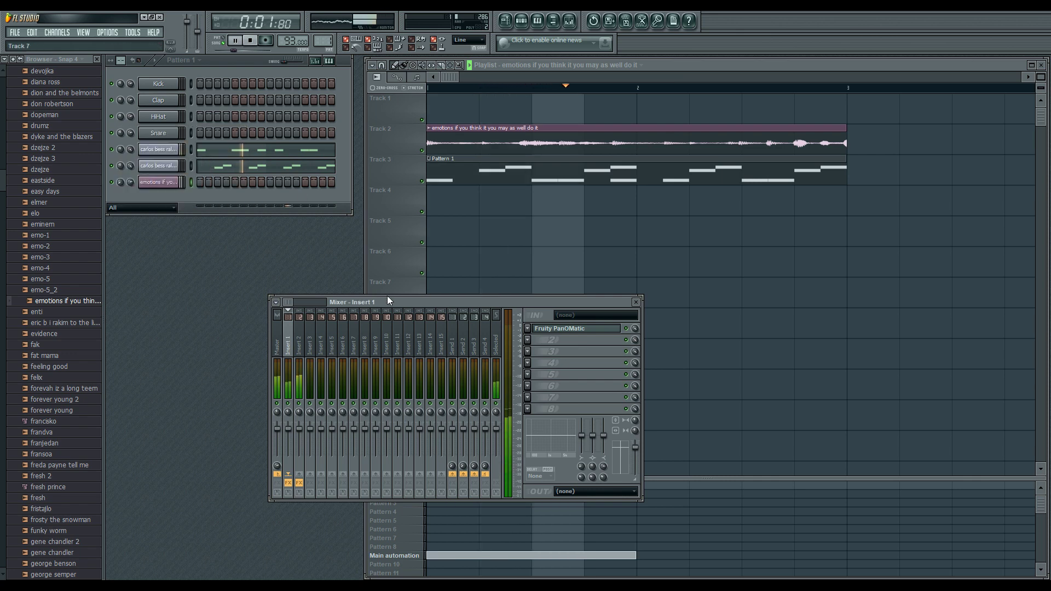
Step: Add Fruity Parametric EQ 2 to Insert 1's second slot and boost bands 1 and 4, plus band 7 by about 15.4 dB at 3540 Hz
click(527, 340)
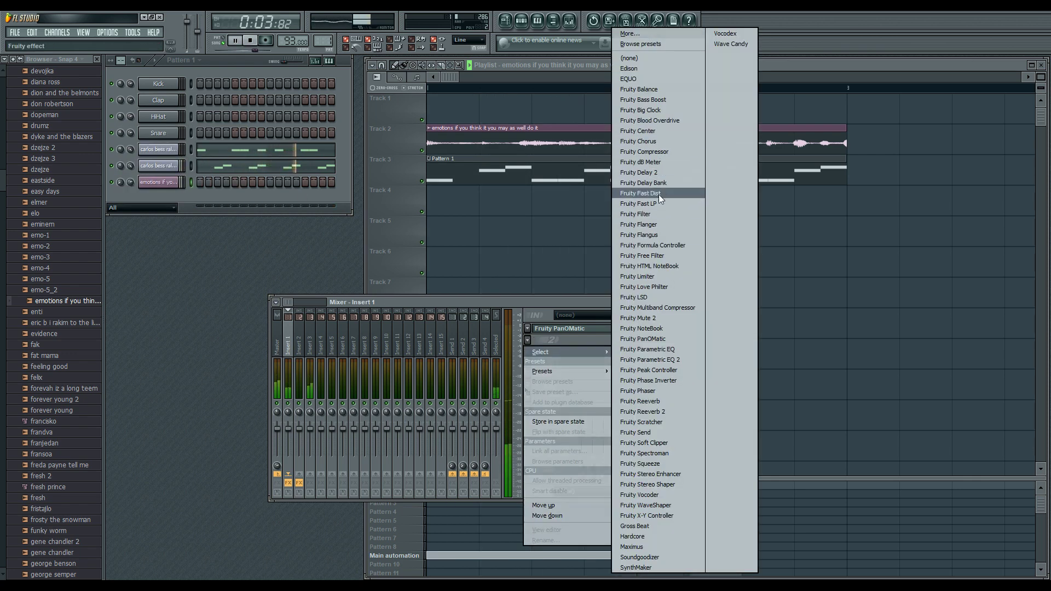
click(684, 361)
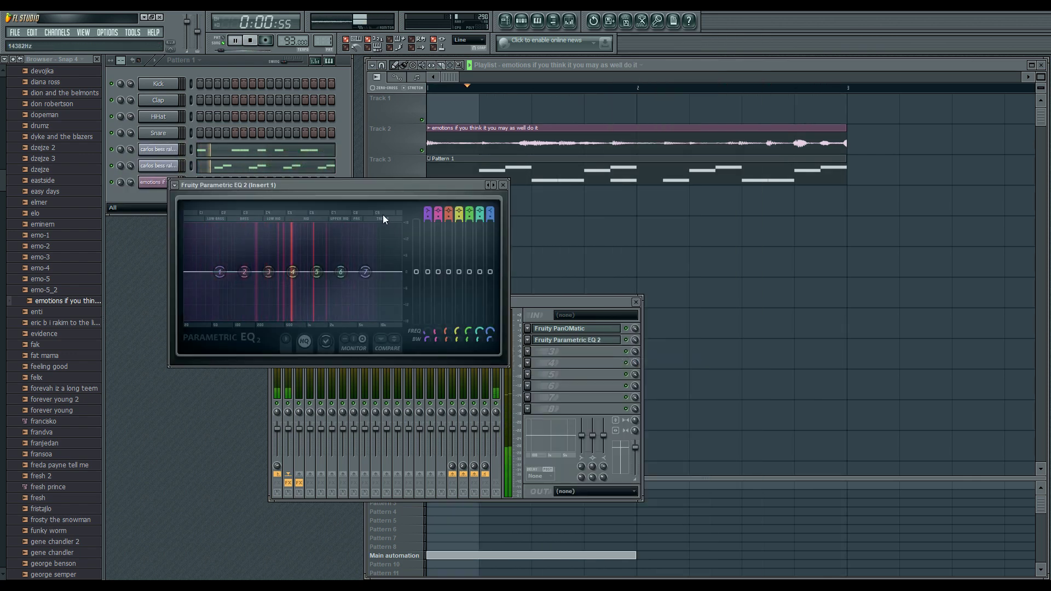
drag(219, 272, 259, 235)
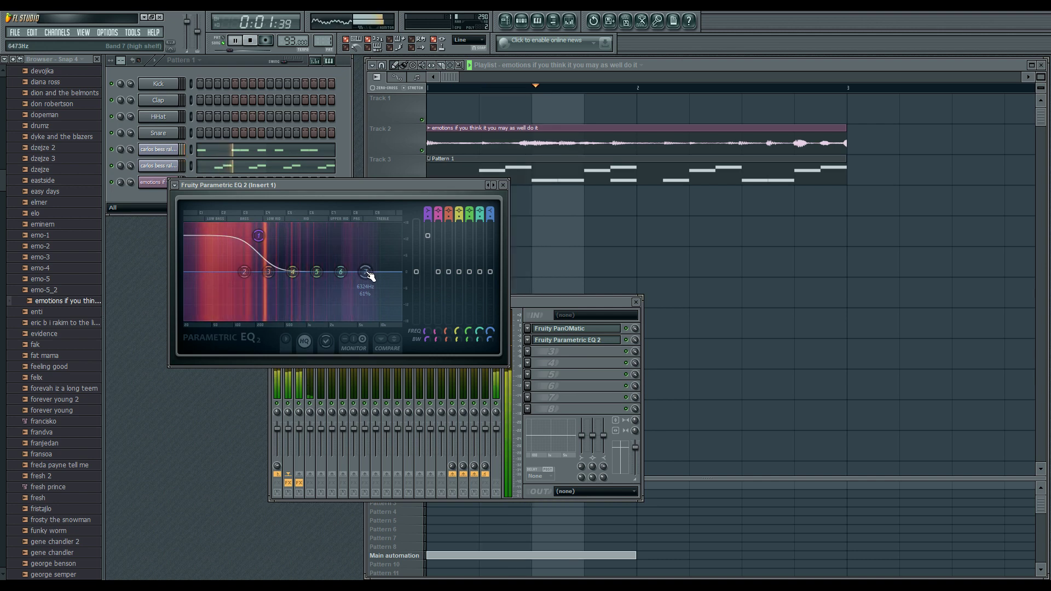
drag(365, 272, 346, 230)
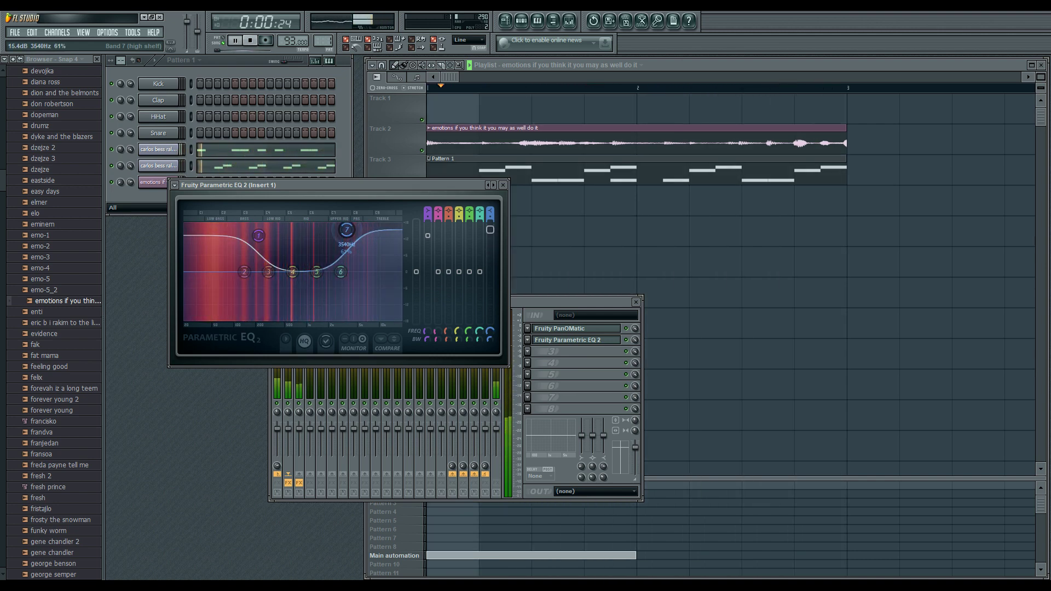
drag(292, 271, 310, 242)
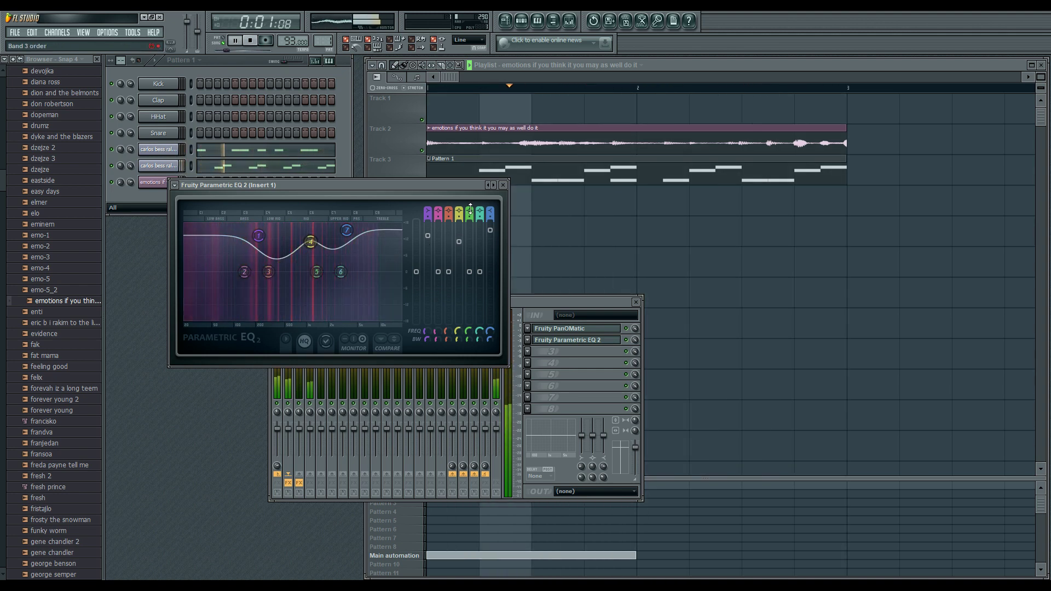
click(504, 185)
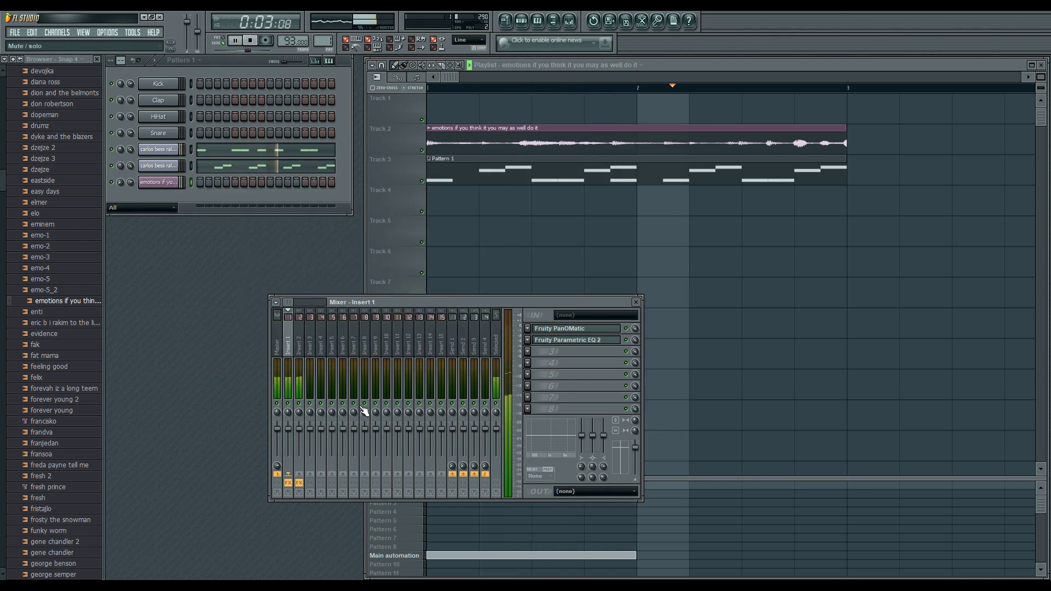
Step: Raise the volume fader of mixer Insert 3 slightly and close the mixer
drag(311, 431, 310, 427)
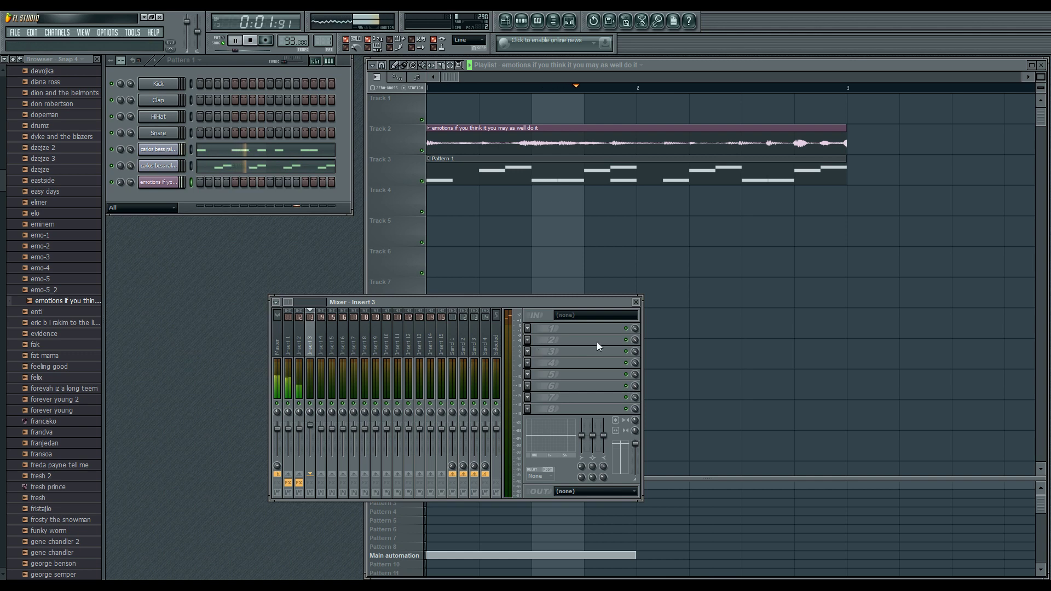
click(636, 302)
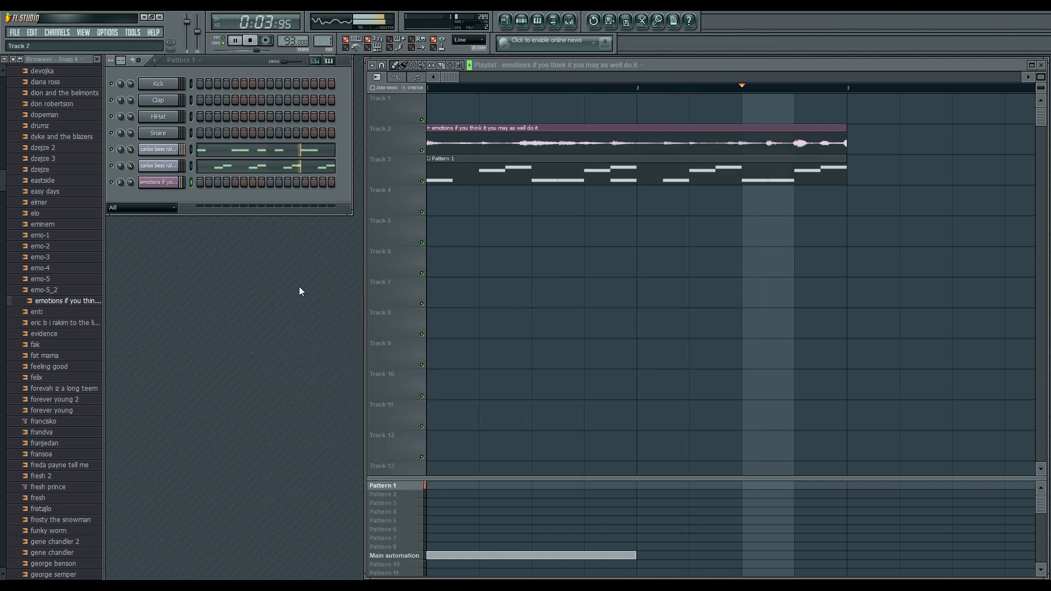
Step: Place copies of the emotions clip on Track 2 and Pattern 1 on Track 3 at bars 3, 5 and 7
click(859, 143)
click(857, 161)
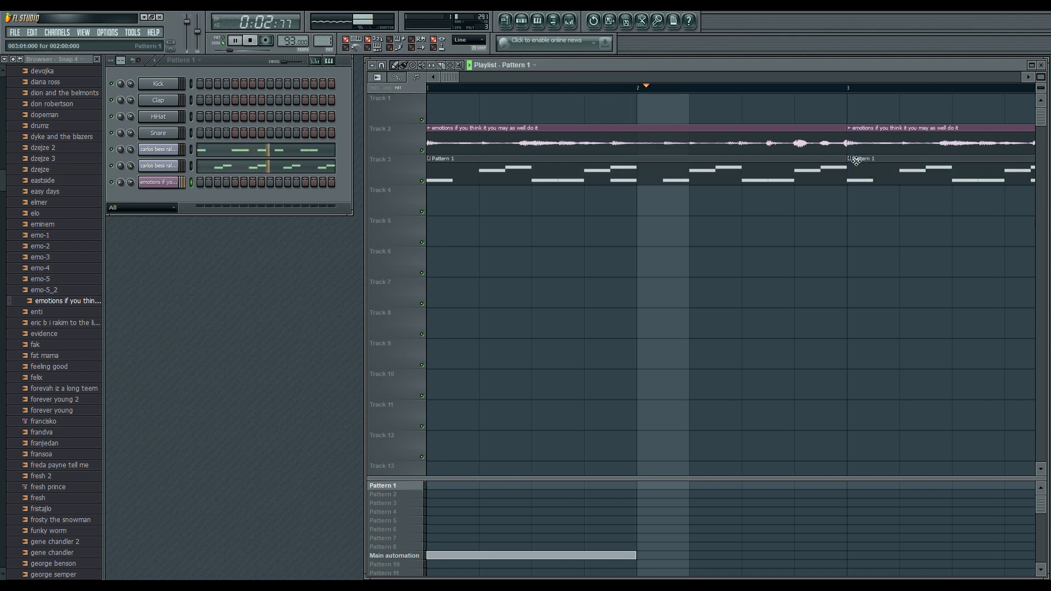
scroll(1031, 90, down, 5)
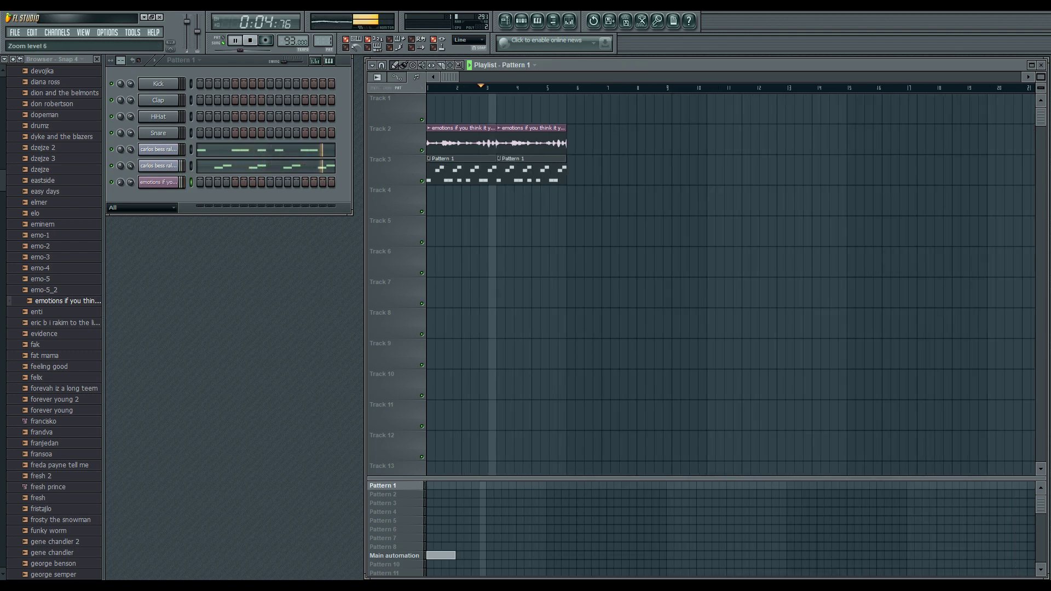
scroll(1032, 89, down, 1)
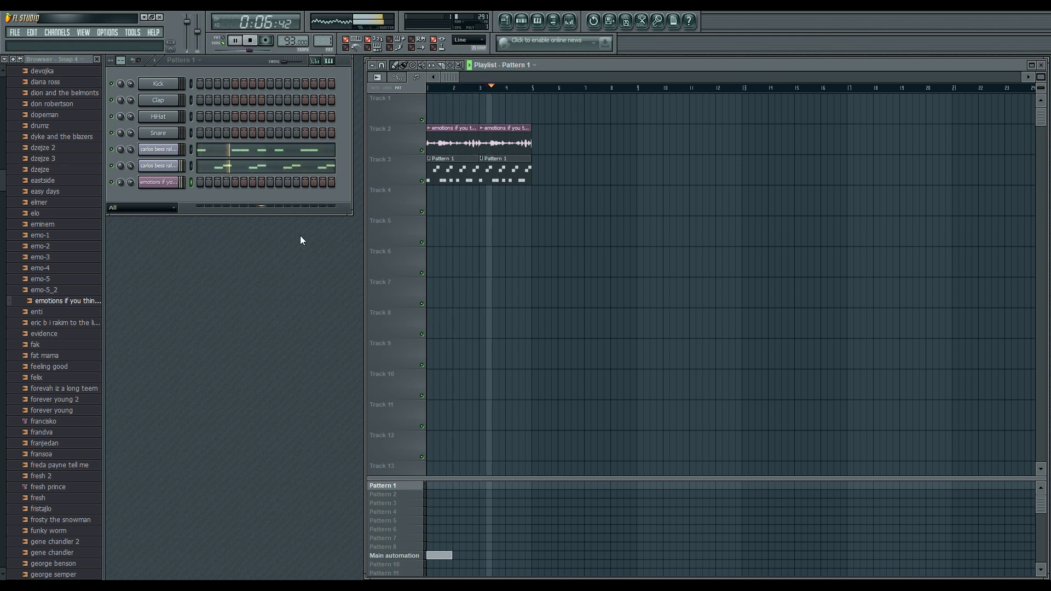
click(536, 140)
click(593, 137)
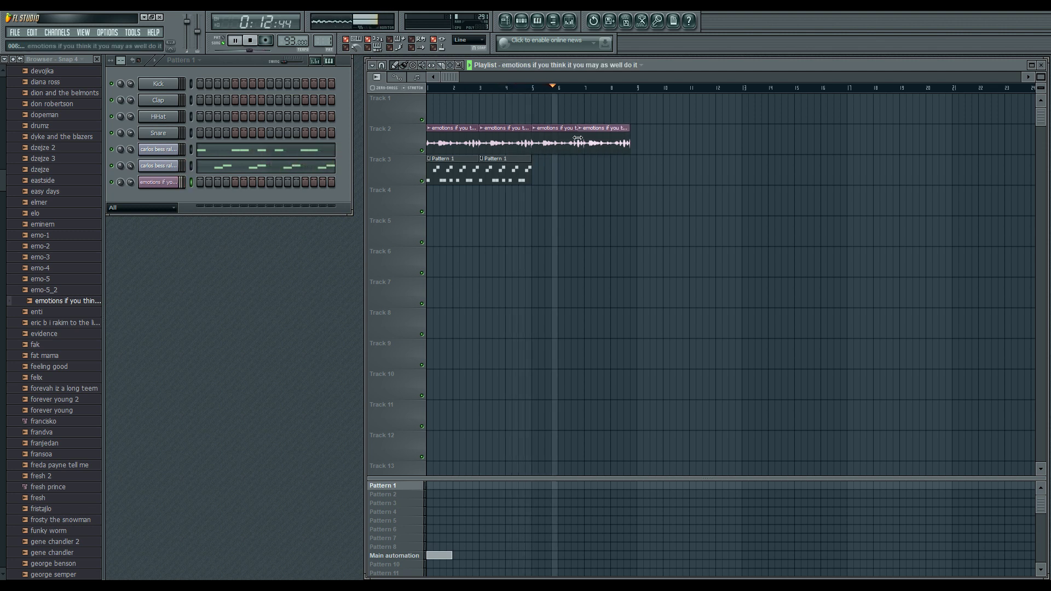
click(594, 168)
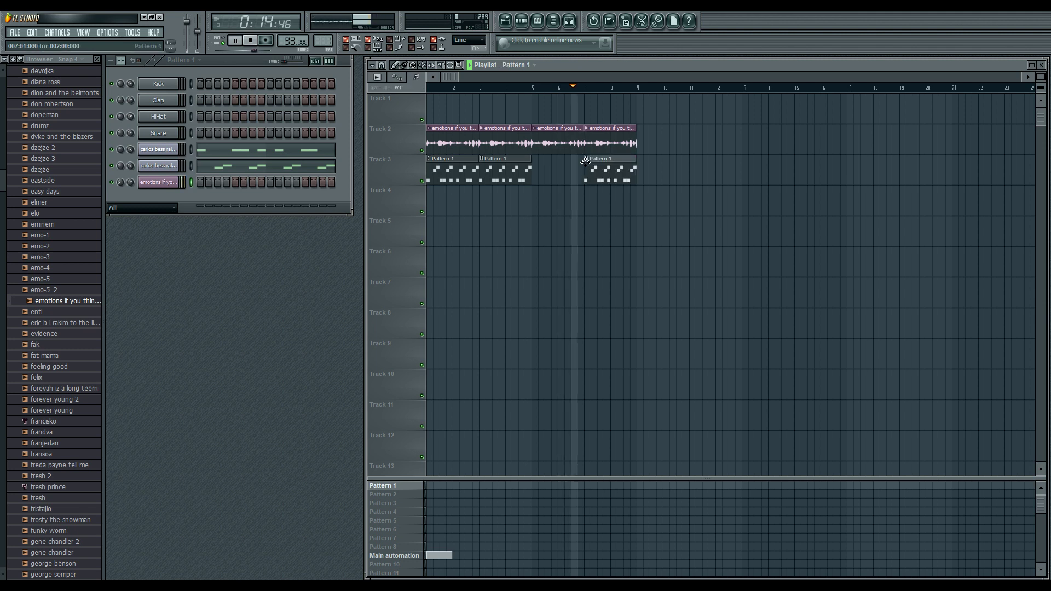
click(539, 176)
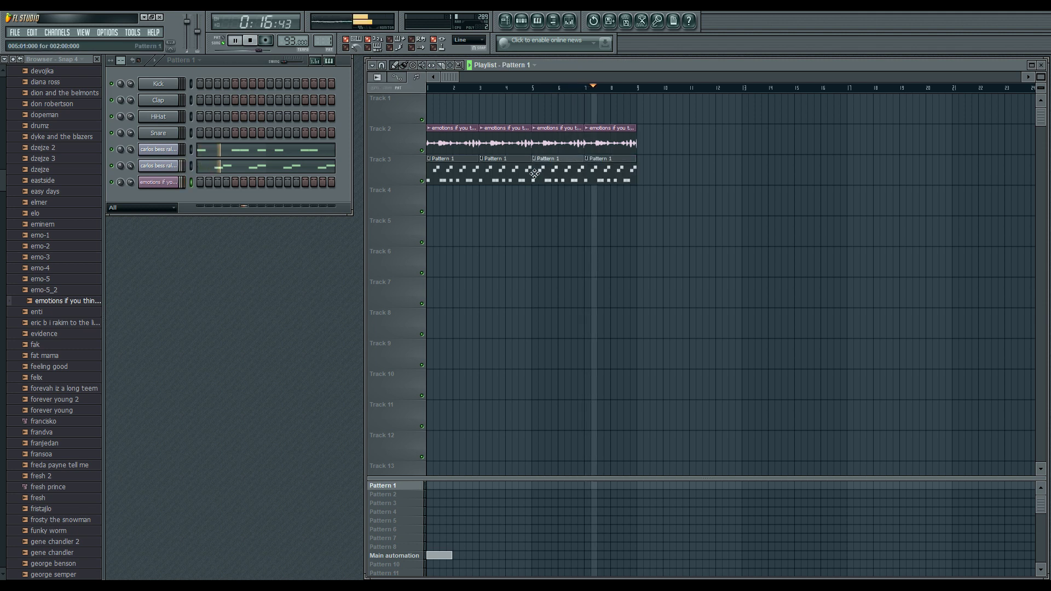